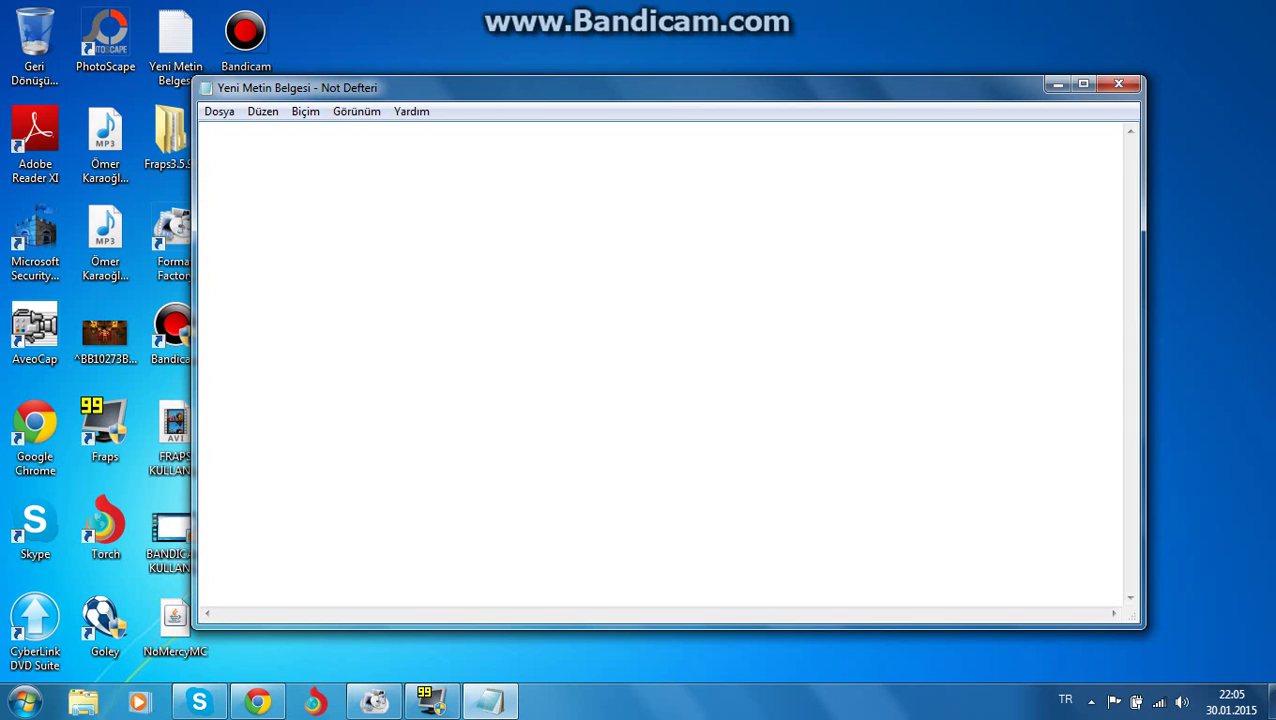
Close the blank text document and keep Monitor Aero desktop (DWM) enabled in the Fraps general settings.
left_click(1117, 86)
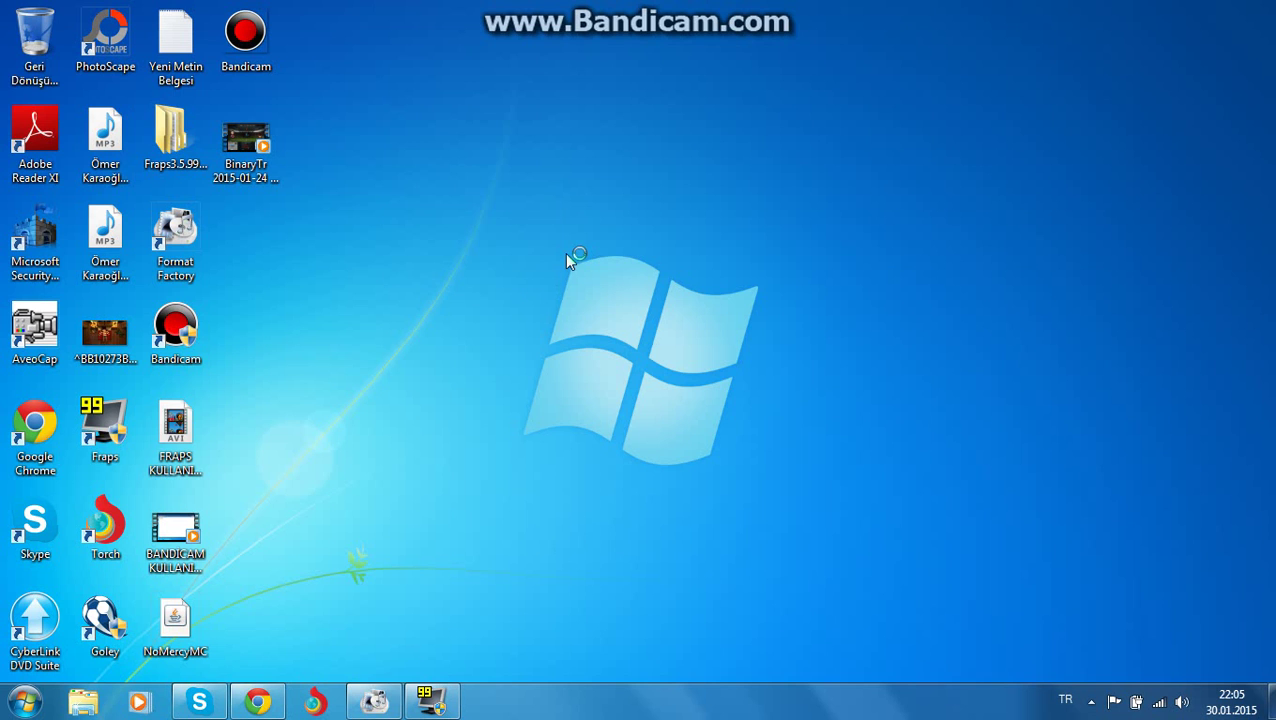
left_click_drag(760, 396, 506, 177)
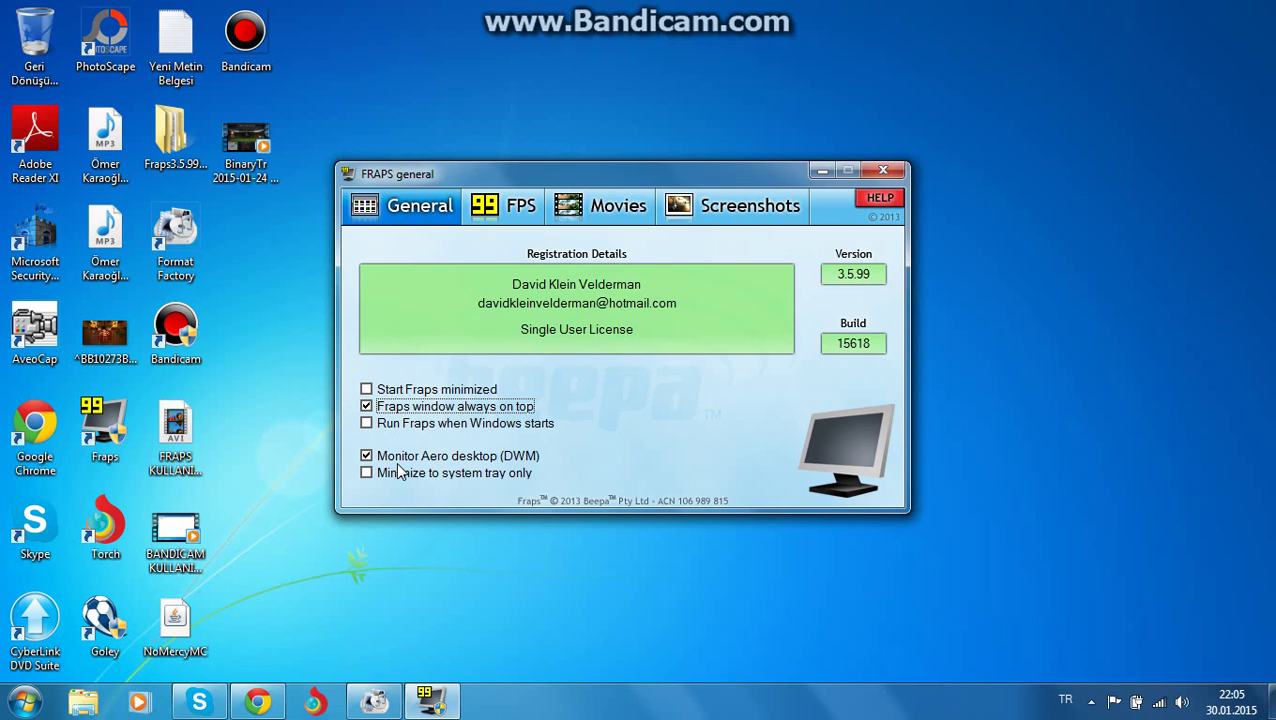
left_click(482, 460)
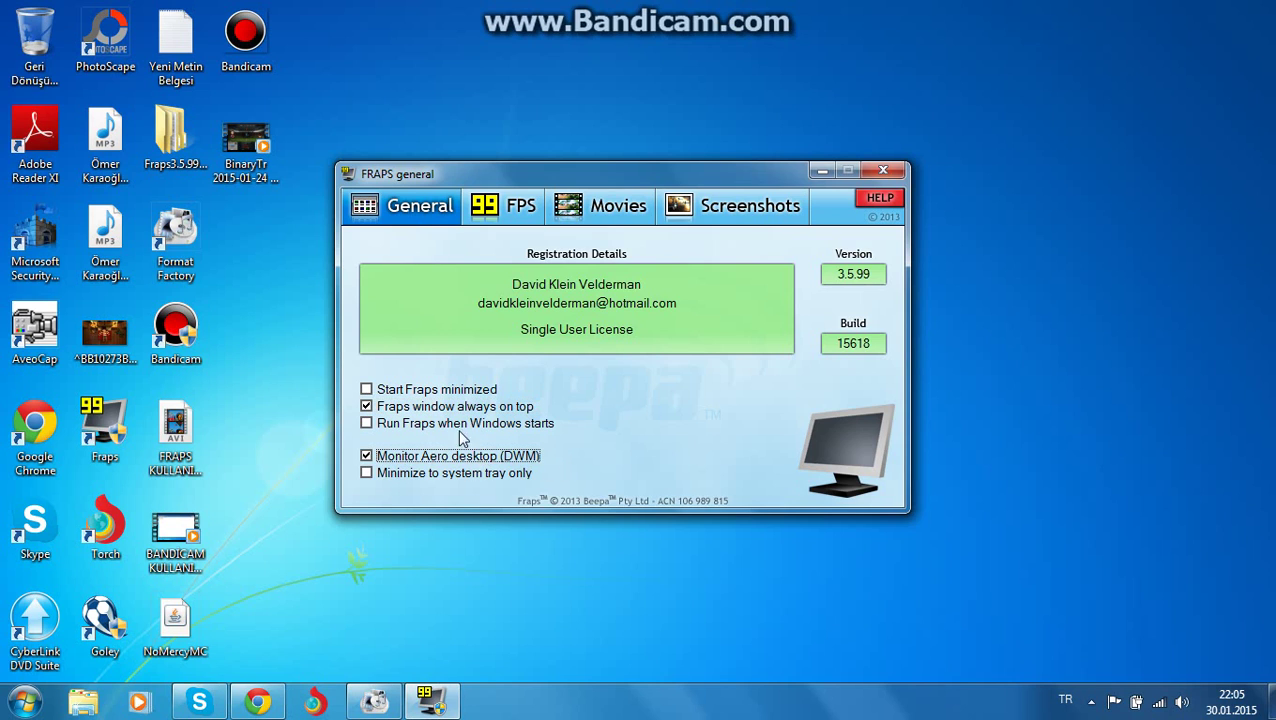
In the Fraps FPS settings, keep FPS as the benchmark setting and choose Hide overlay.
left_click(515, 209)
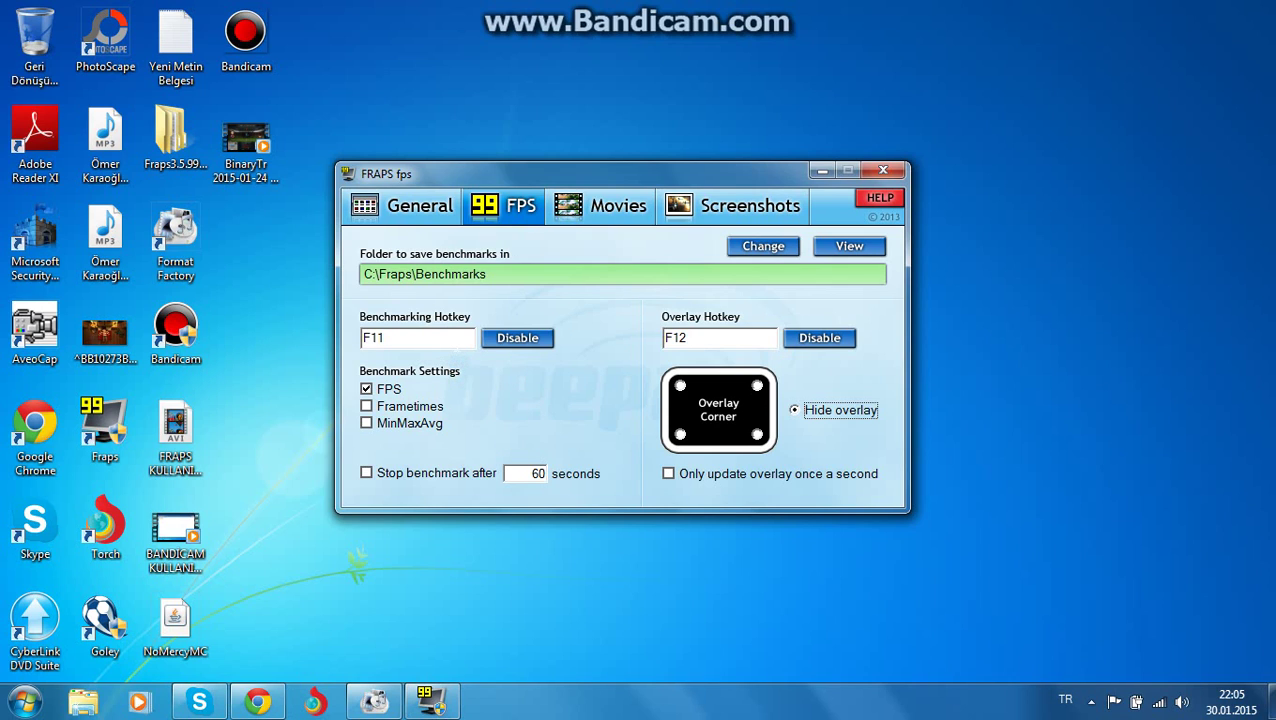
left_click(374, 337)
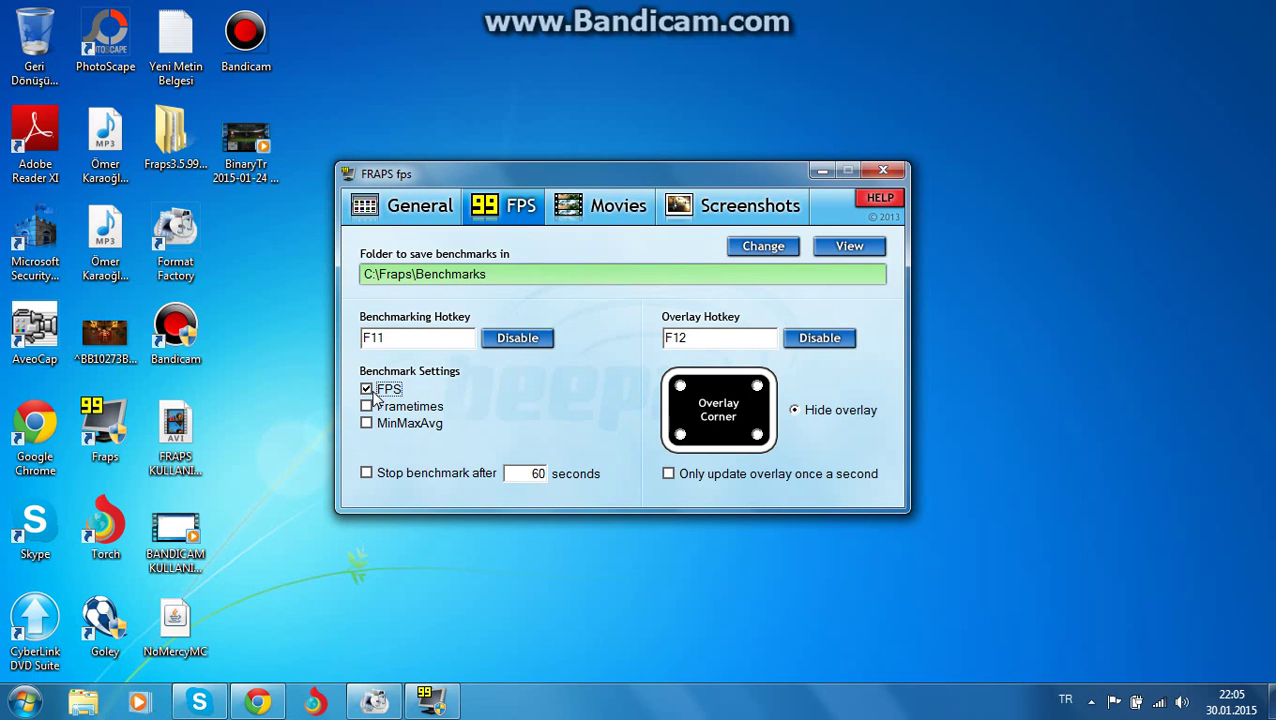
left_click(681, 387)
left_click(795, 411)
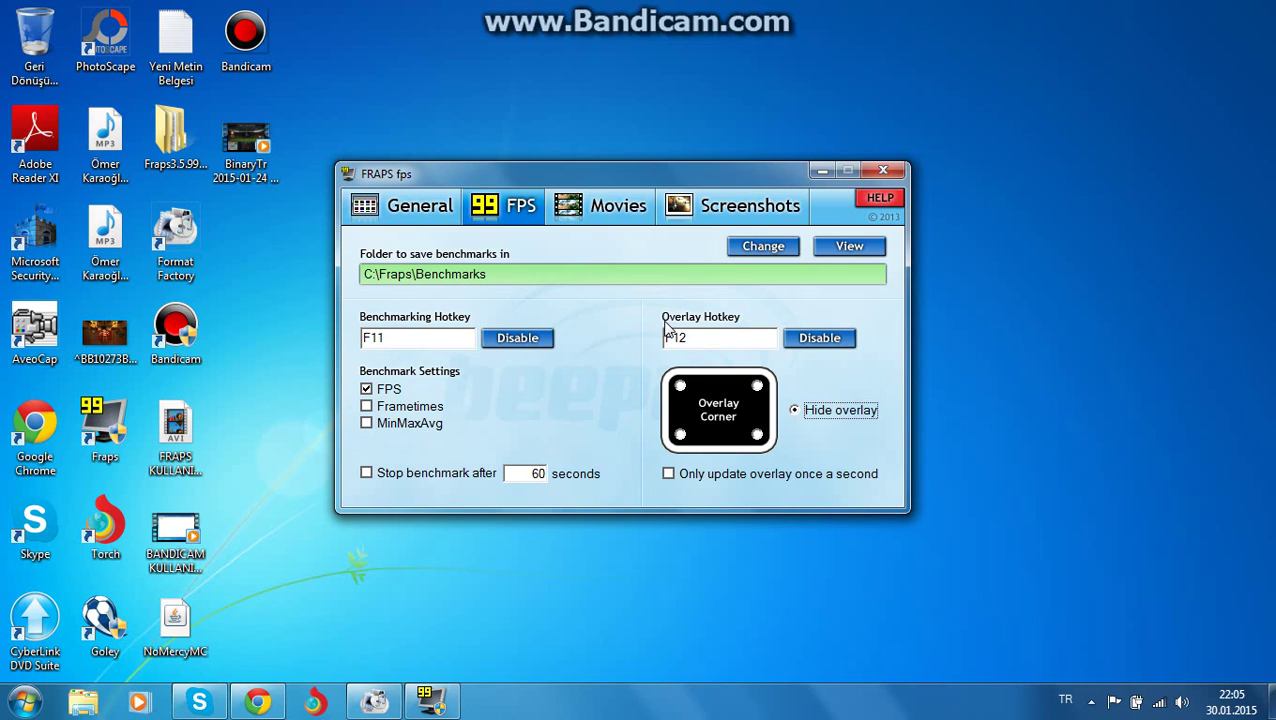
Browse the folders for saving Fraps movies and keep C:\Fraps\Movies as the destination.
left_click(615, 220)
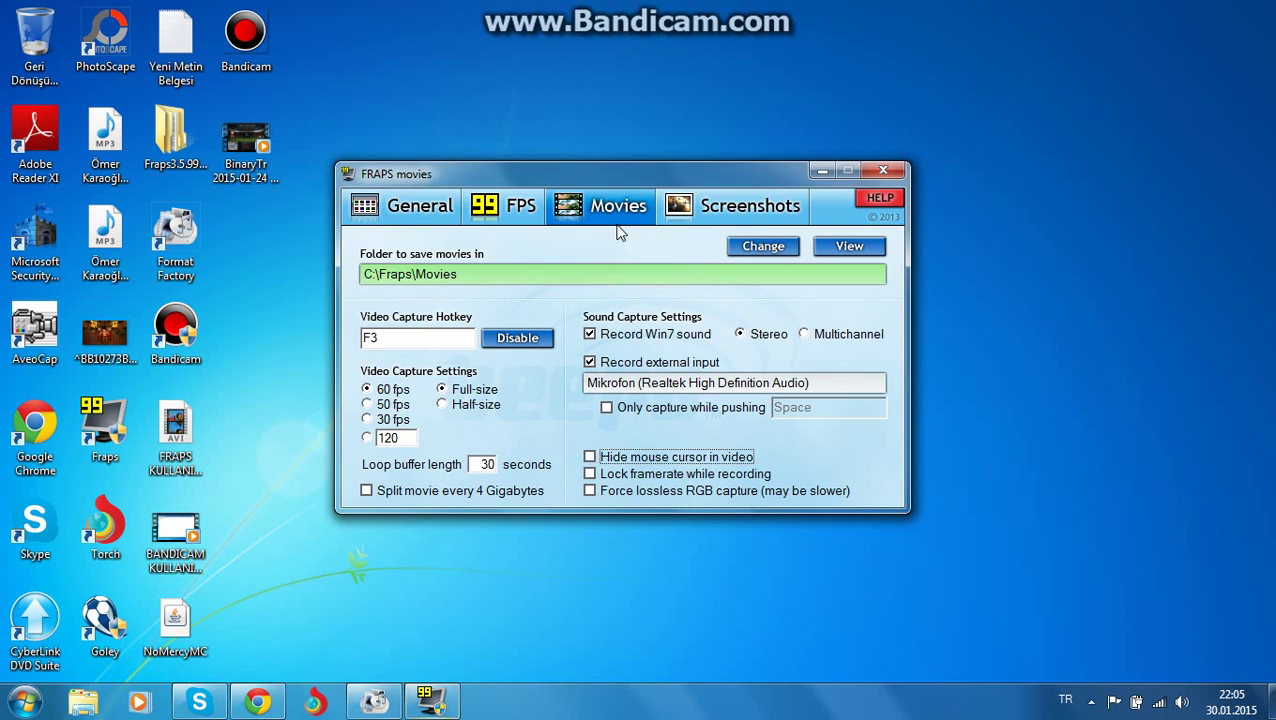
left_click(750, 252)
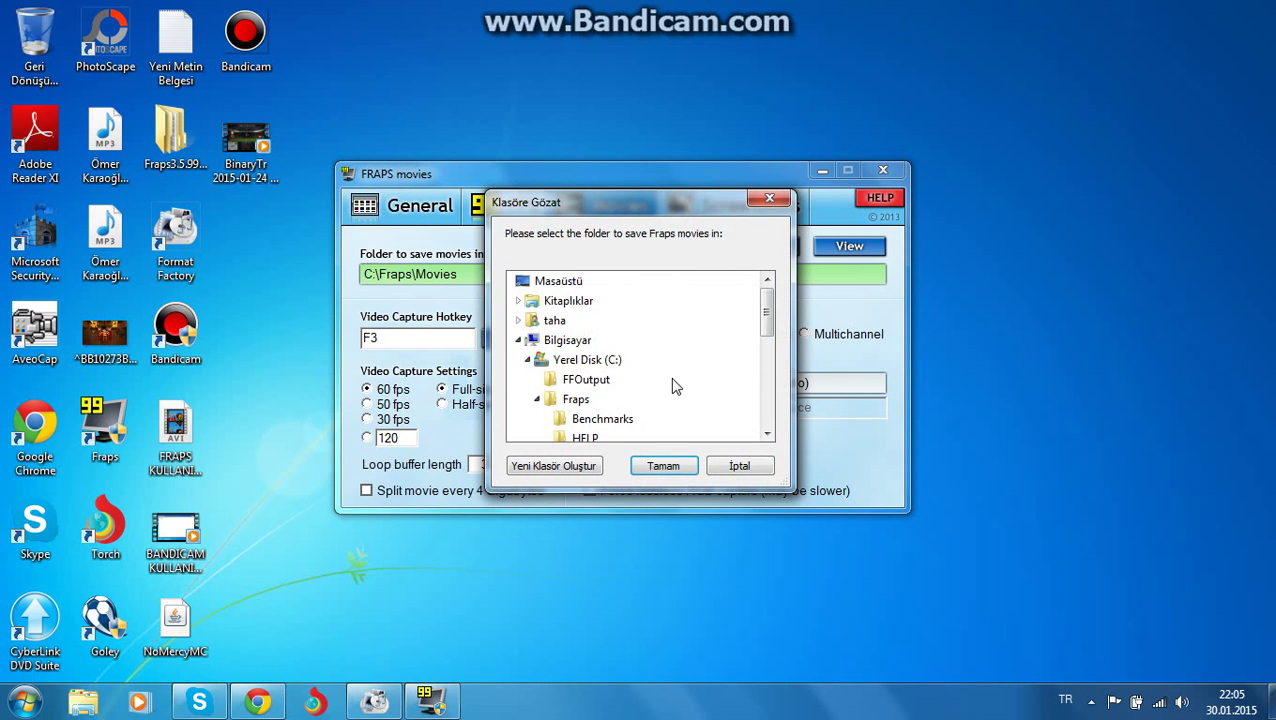
left_click_drag(768, 300, 720, 407)
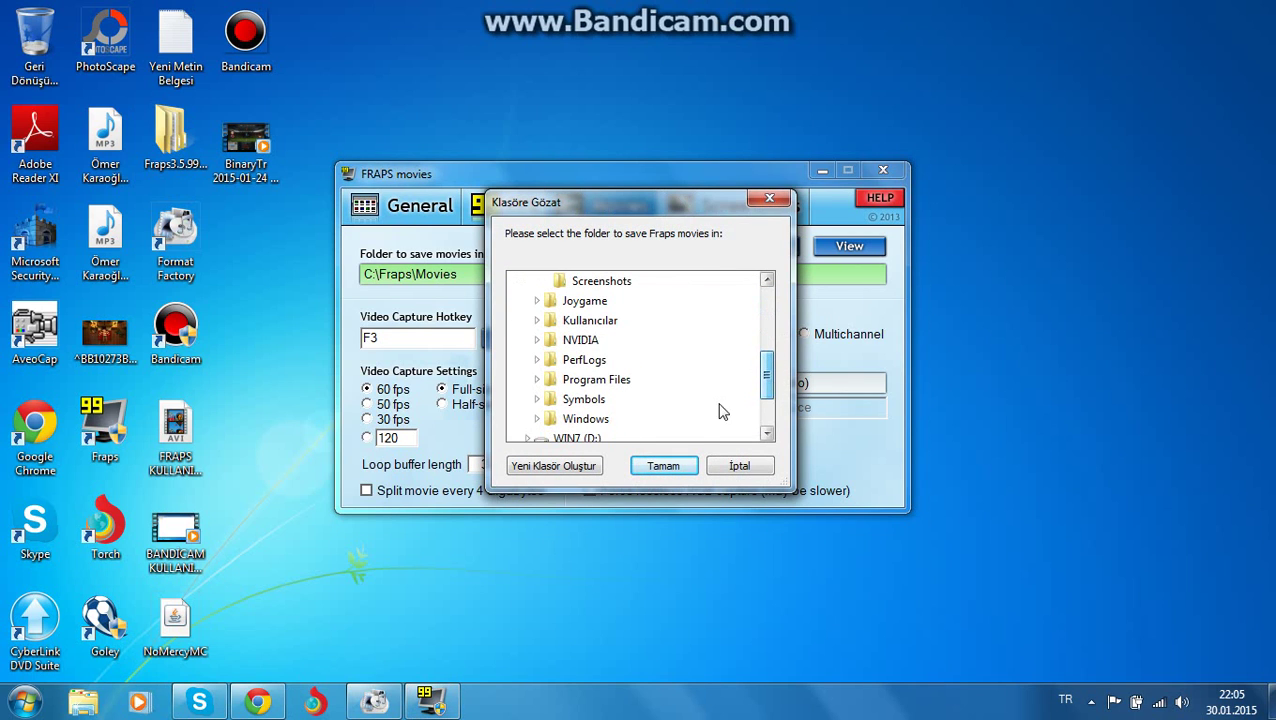
left_click(663, 466)
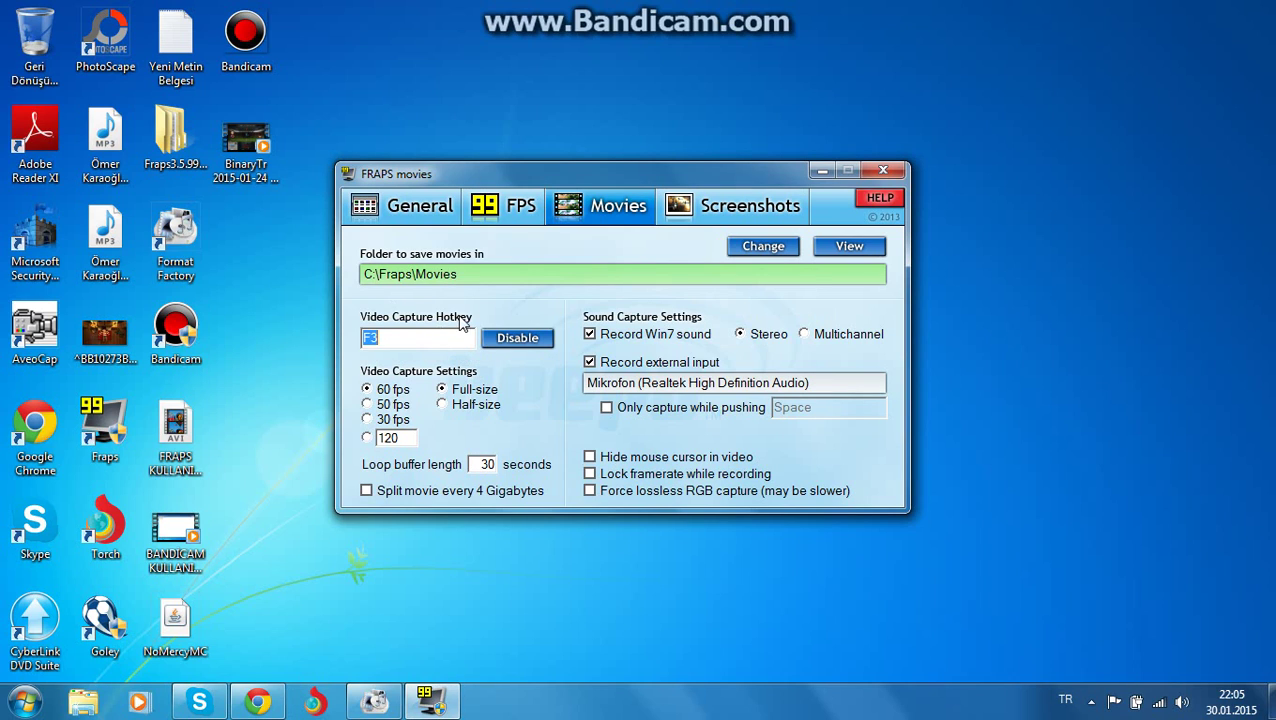
Try the available frame rates and sizes for video capture, settling on 50 fps and Full-size.
left_click(373, 405)
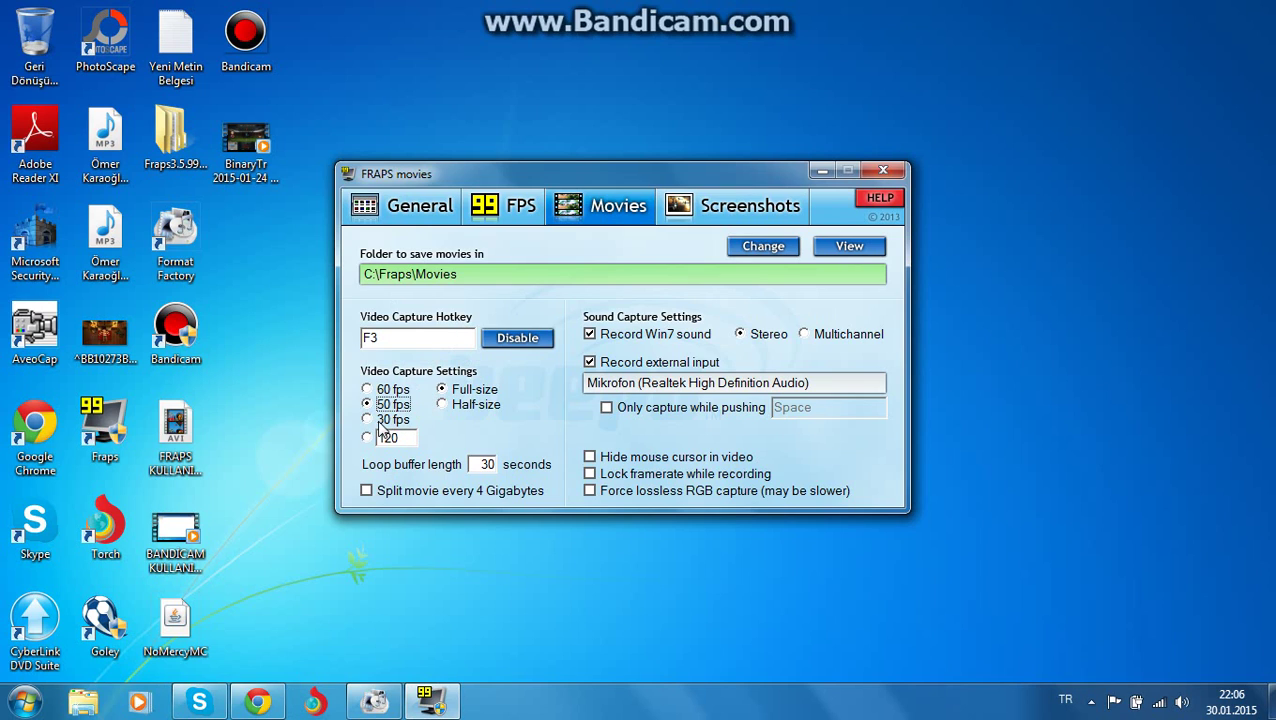
left_click(382, 420)
left_click(398, 437)
left_click(368, 420)
left_click(368, 405)
left_click(367, 389)
left_click(368, 405)
left_click(471, 406)
left_click(466, 390)
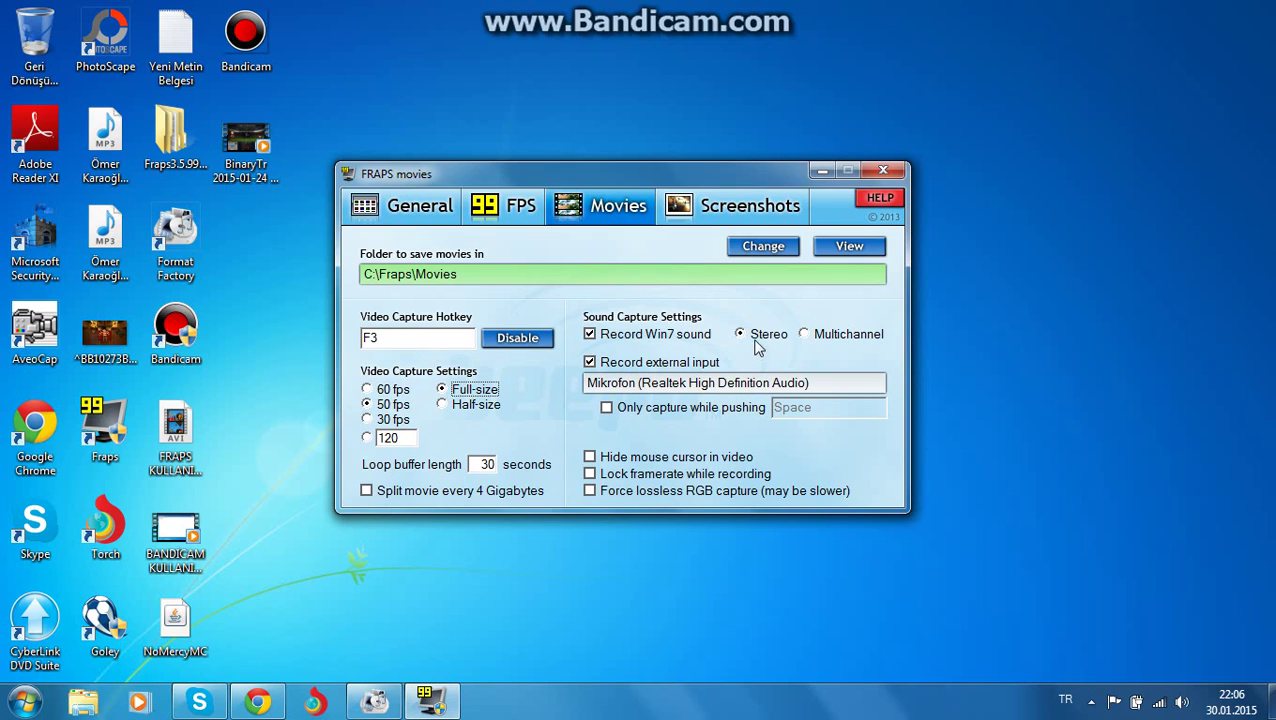
Try Multichannel for the Fraps sound capture, then set it back to Stereo.
left_click(802, 336)
left_click(750, 338)
key("super+d")
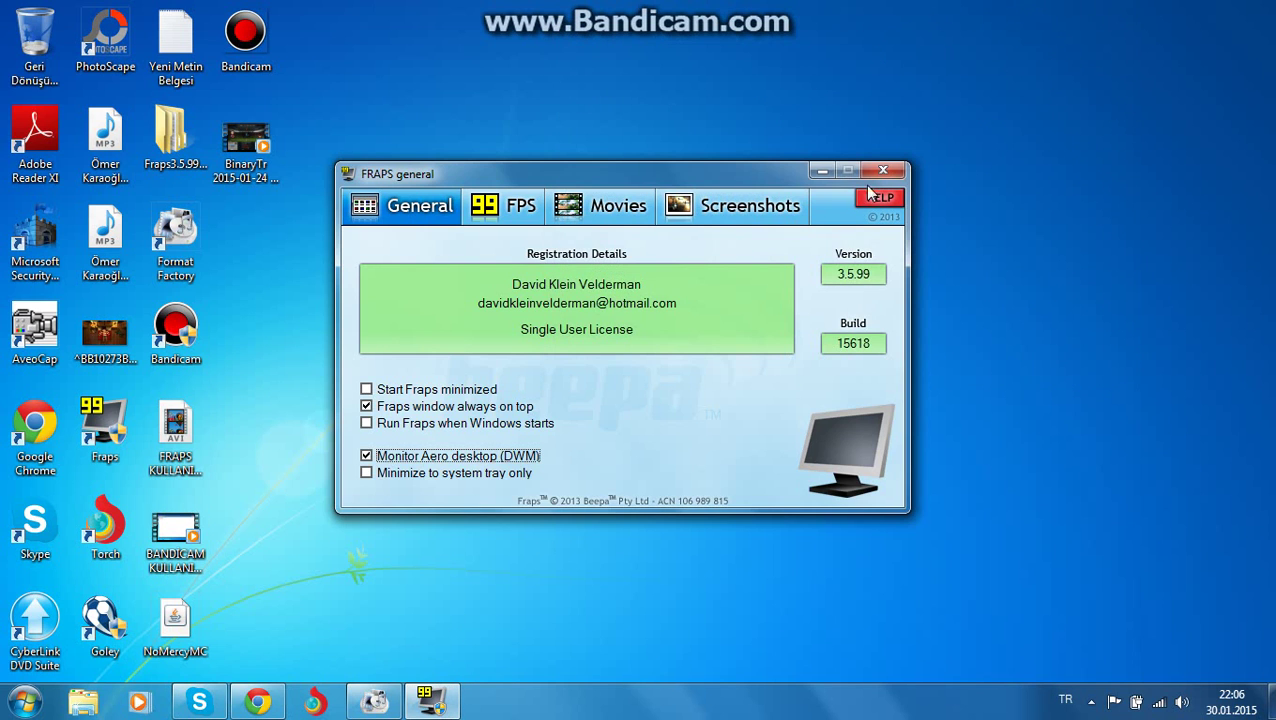
Browse for the folder to save Fraps screenshots in and keep C:\Fraps\Screenshots.
left_click(744, 206)
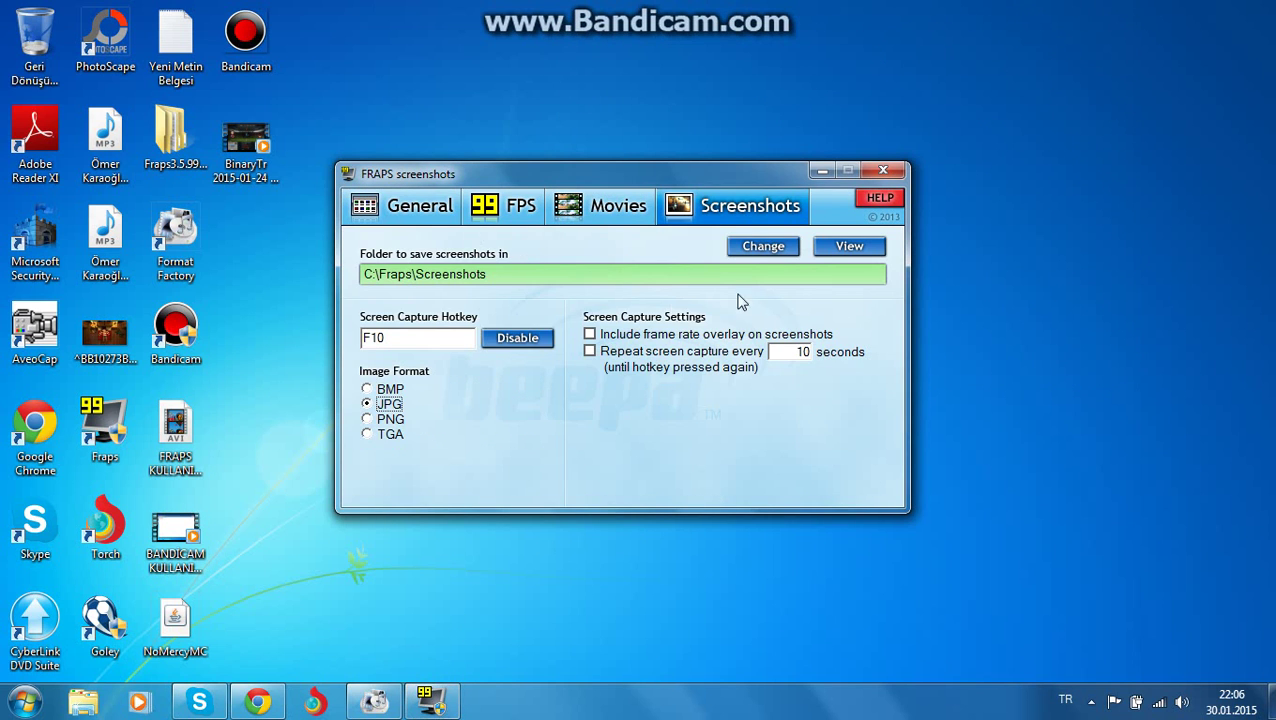
left_click(762, 247)
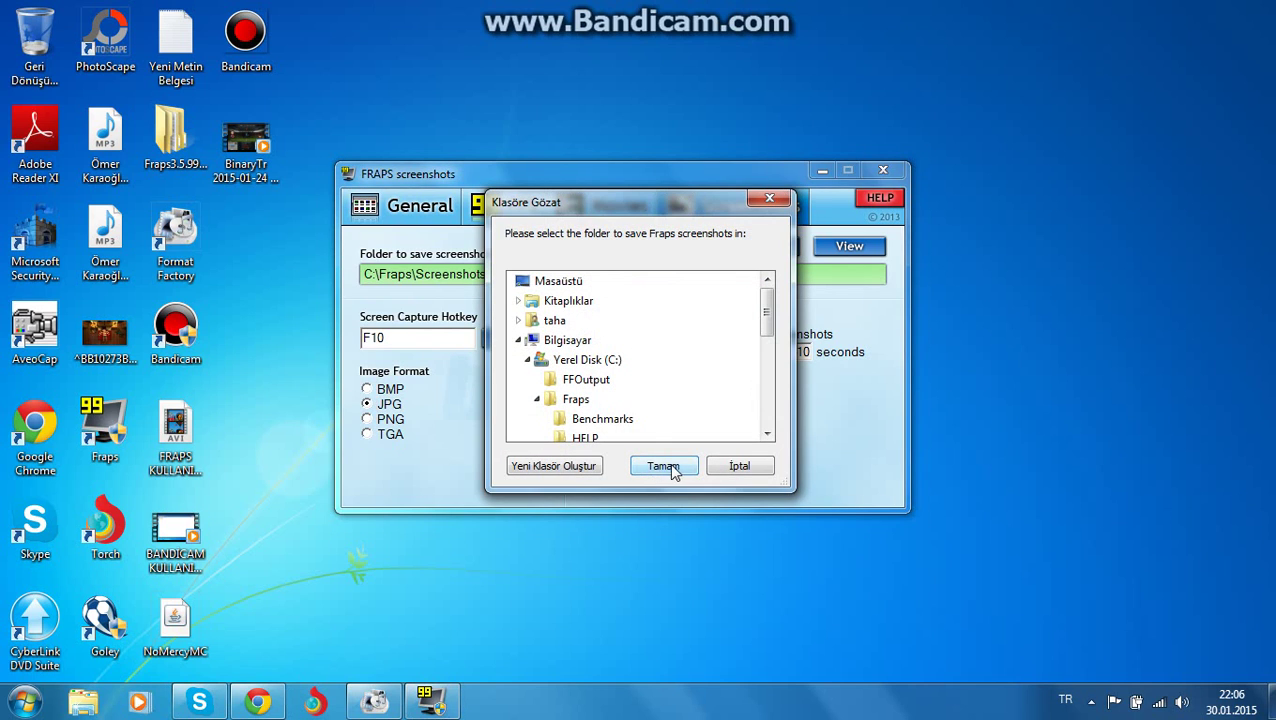
left_click(672, 470)
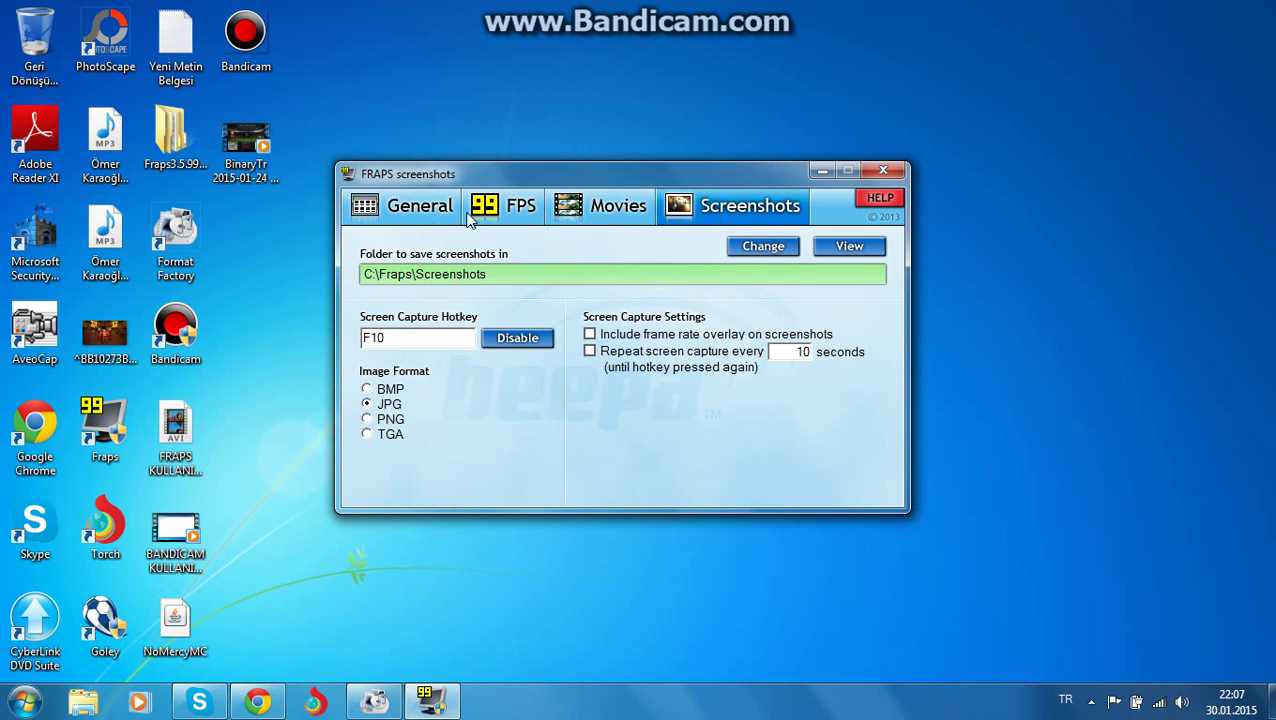
Review the Fraps movie settings again, leaving Hide mouse cursor in video switched off.
left_click(495, 212)
left_click(605, 210)
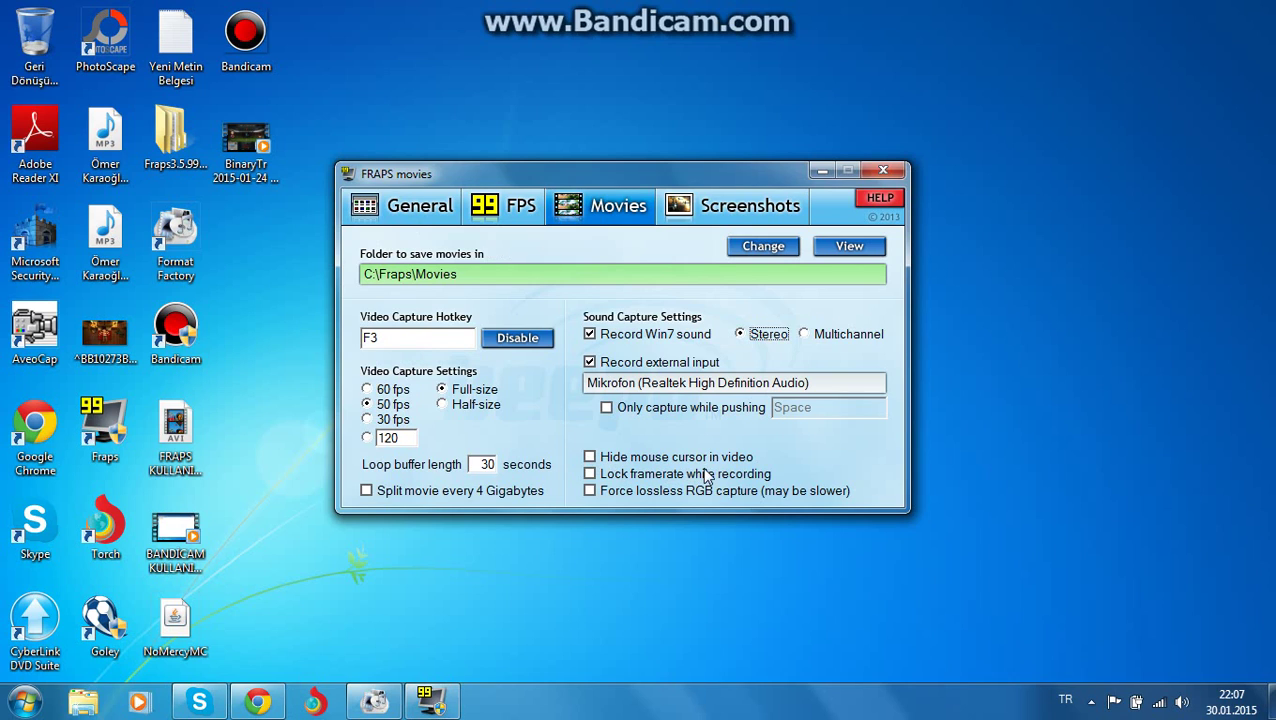
left_click(600, 460)
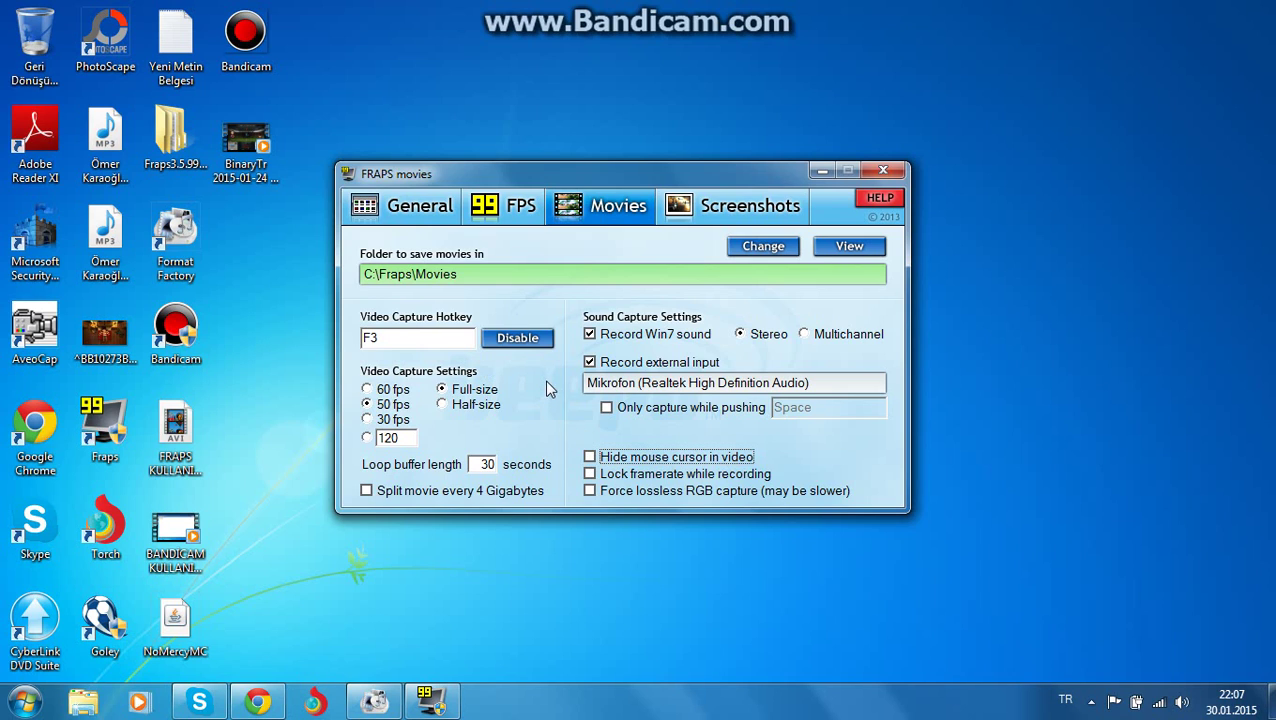
left_click(692, 210)
left_click(605, 207)
Switch to Format Factory and minimize the Fraps window.
left_click(374, 701)
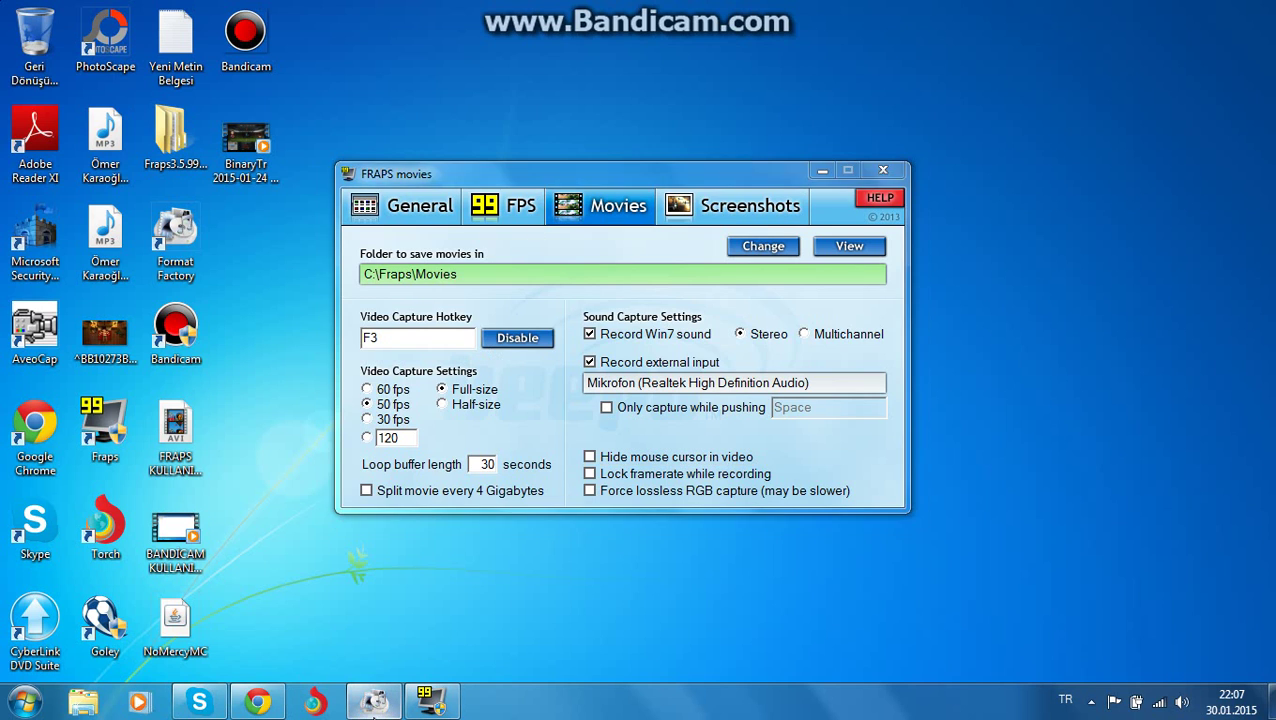
left_click(820, 173)
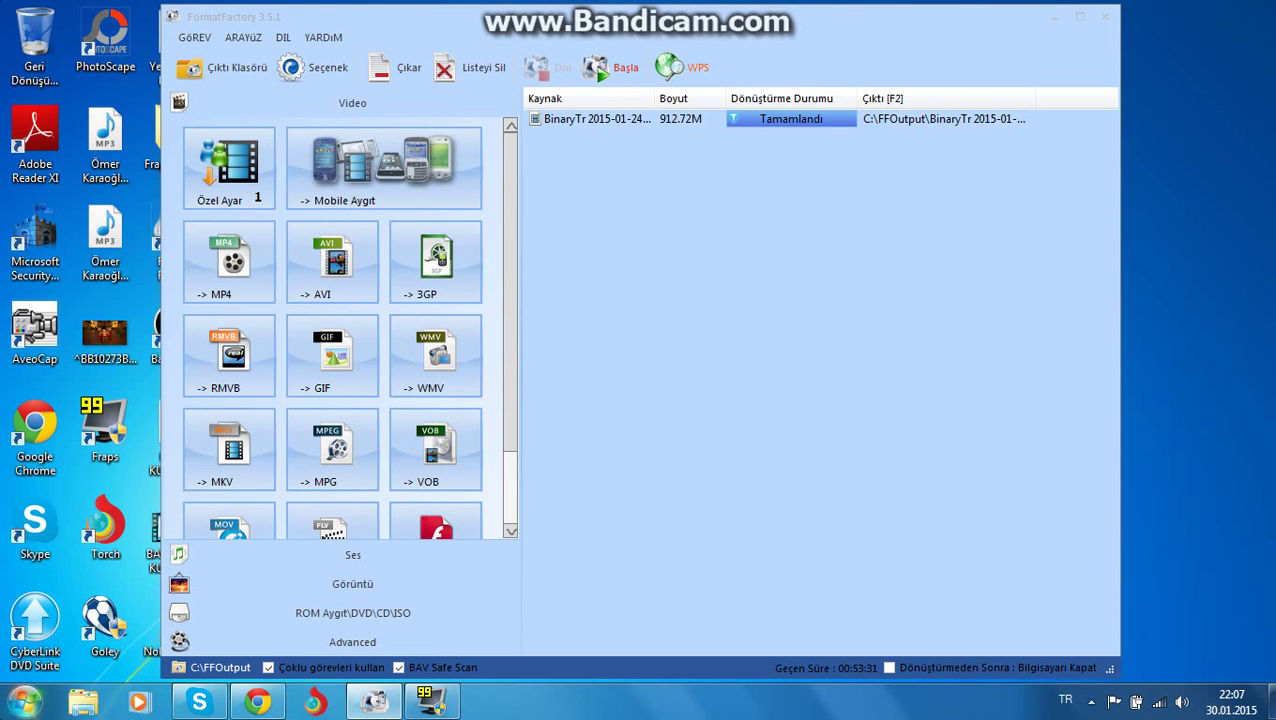
key("super")
left_click(313, 424)
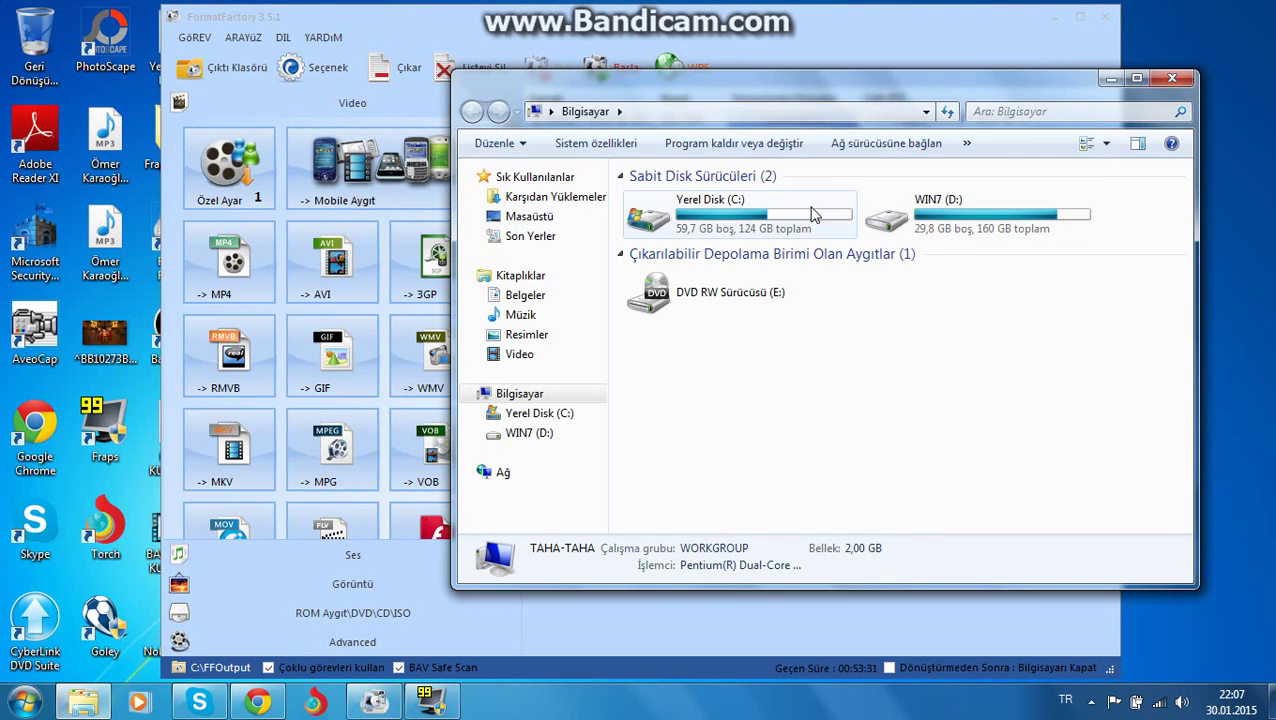
double_click(806, 207)
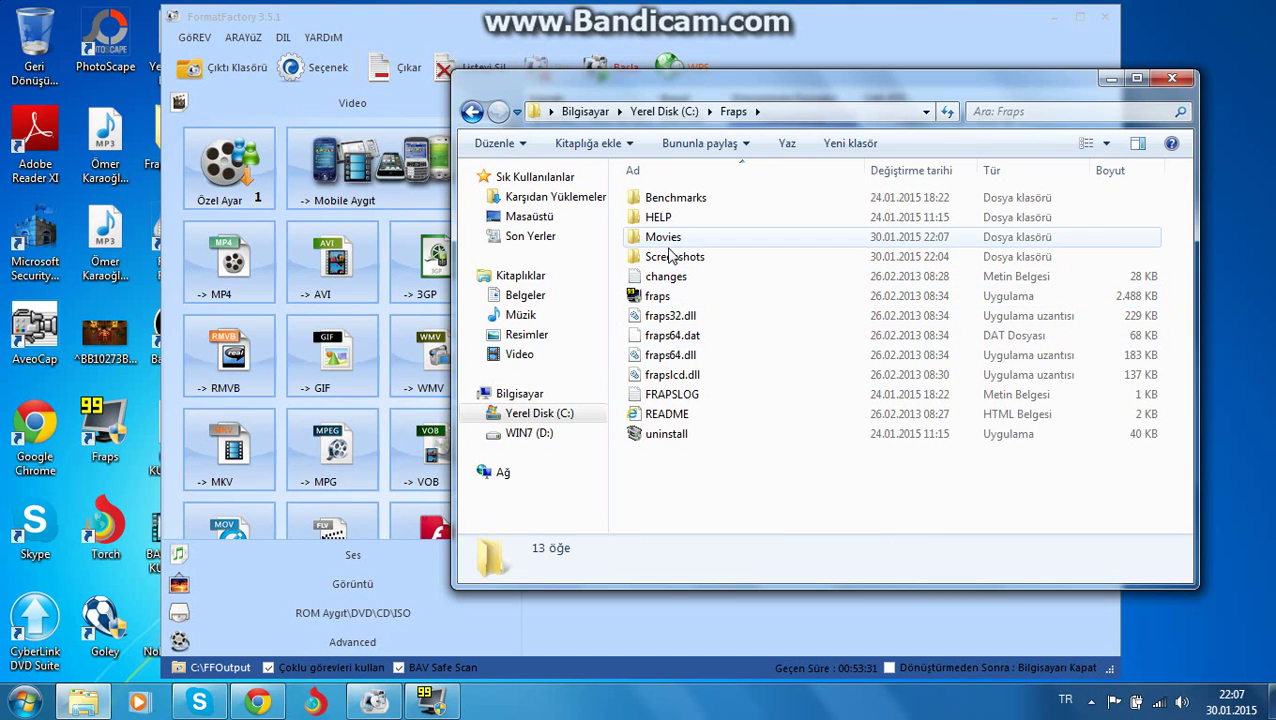
double_click(662, 238)
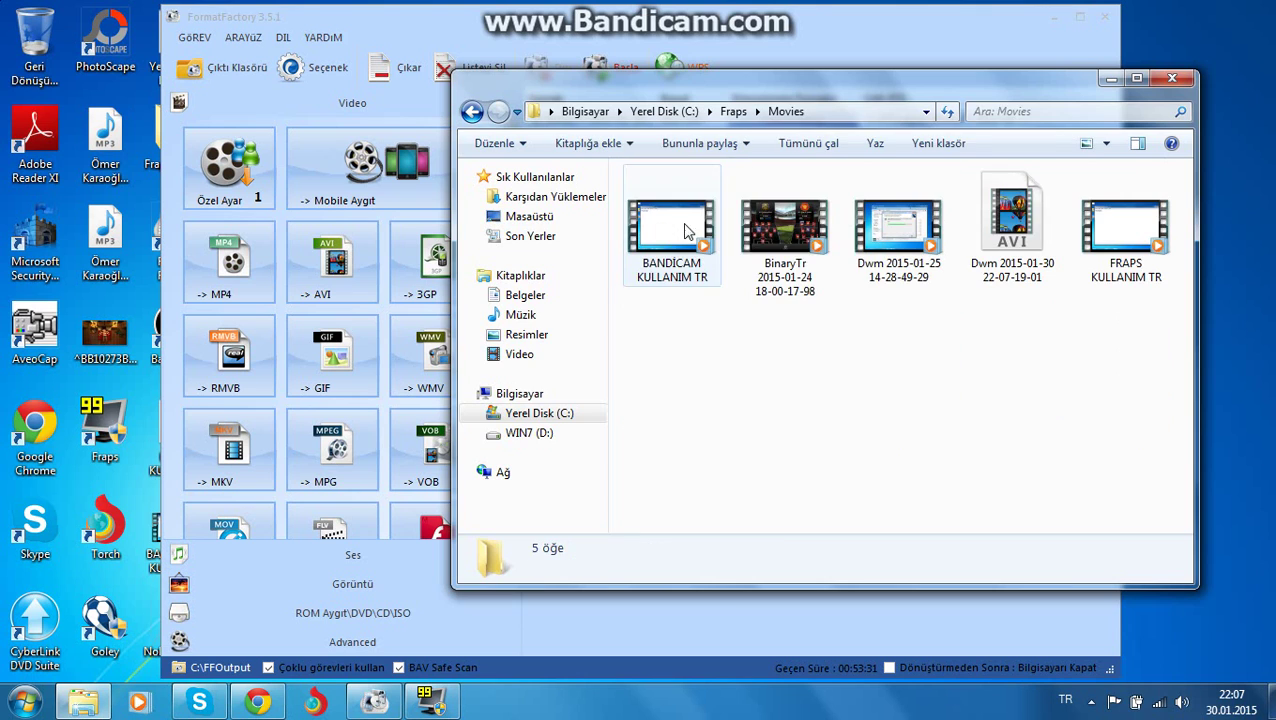
left_click(768, 248)
right_click(772, 250)
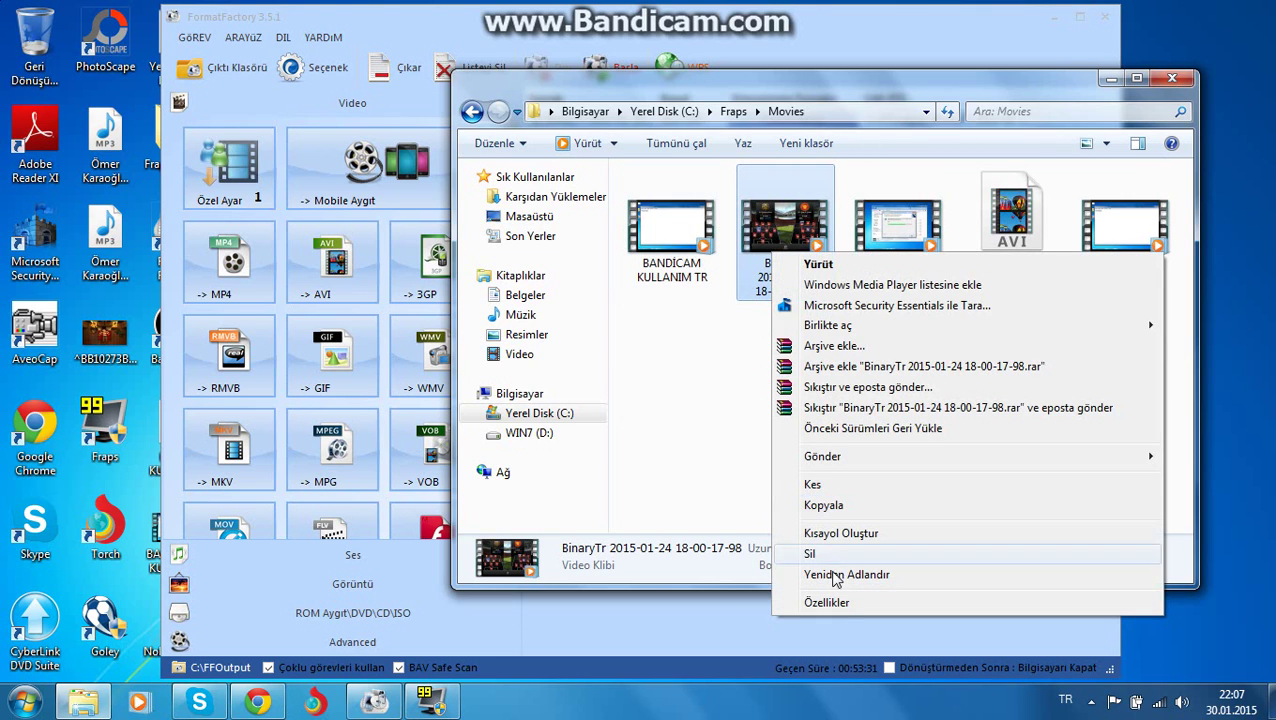
left_click(818, 601)
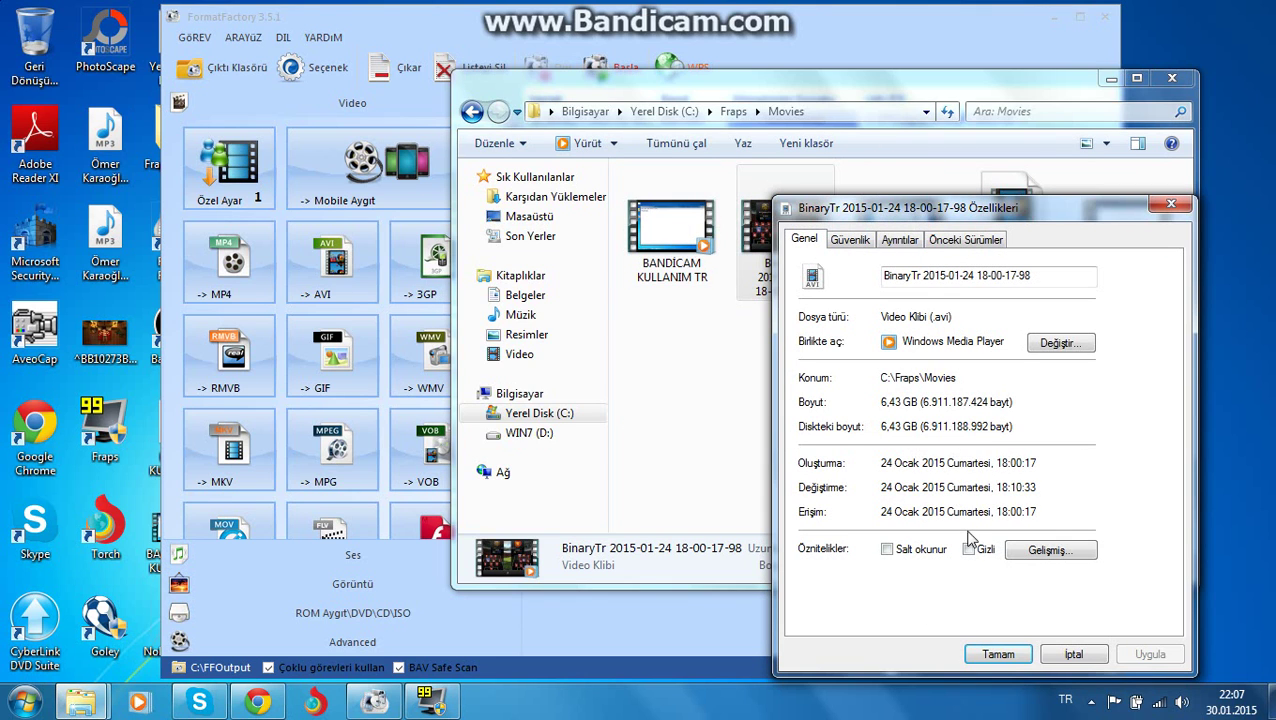
left_click(998, 654)
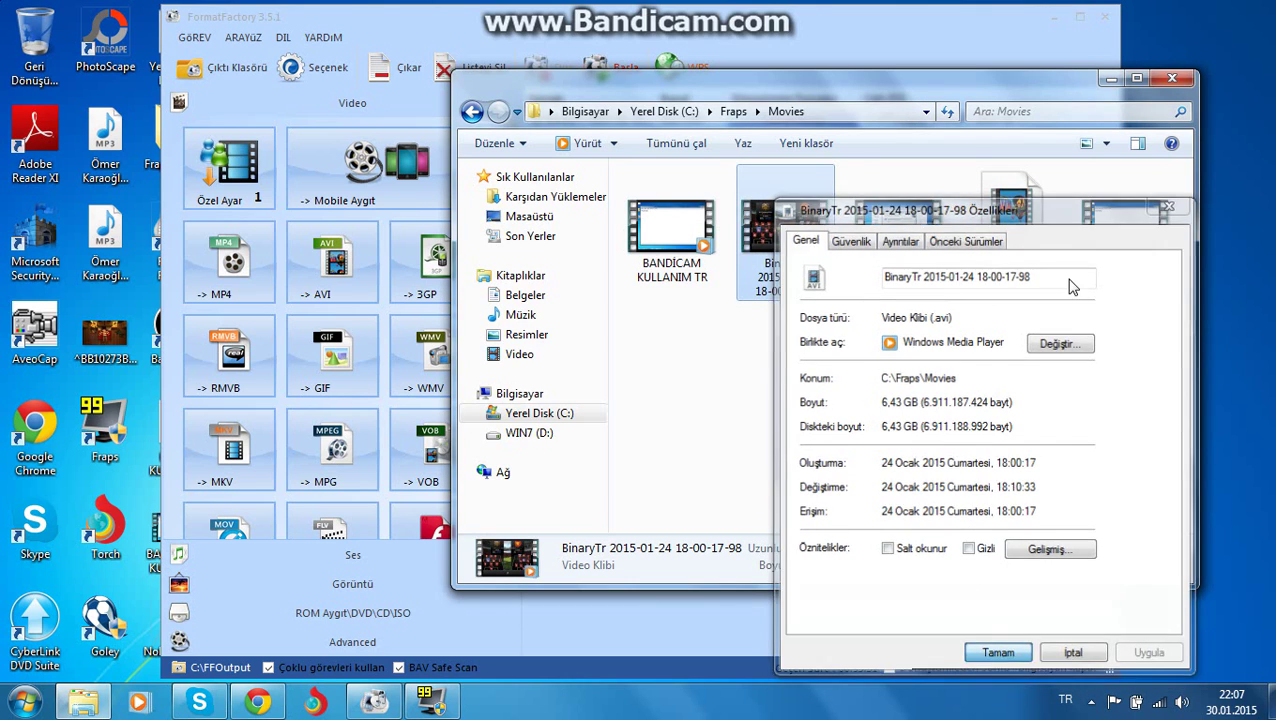
left_click(1170, 78)
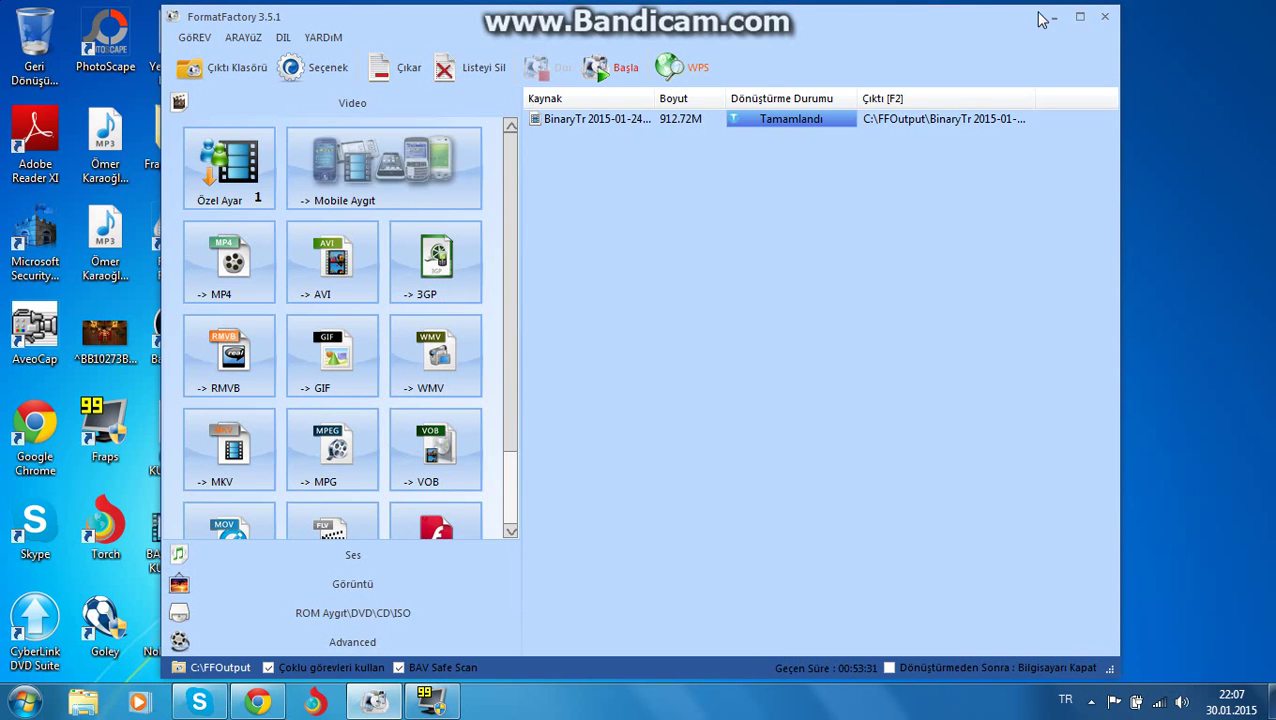
left_click(1054, 17)
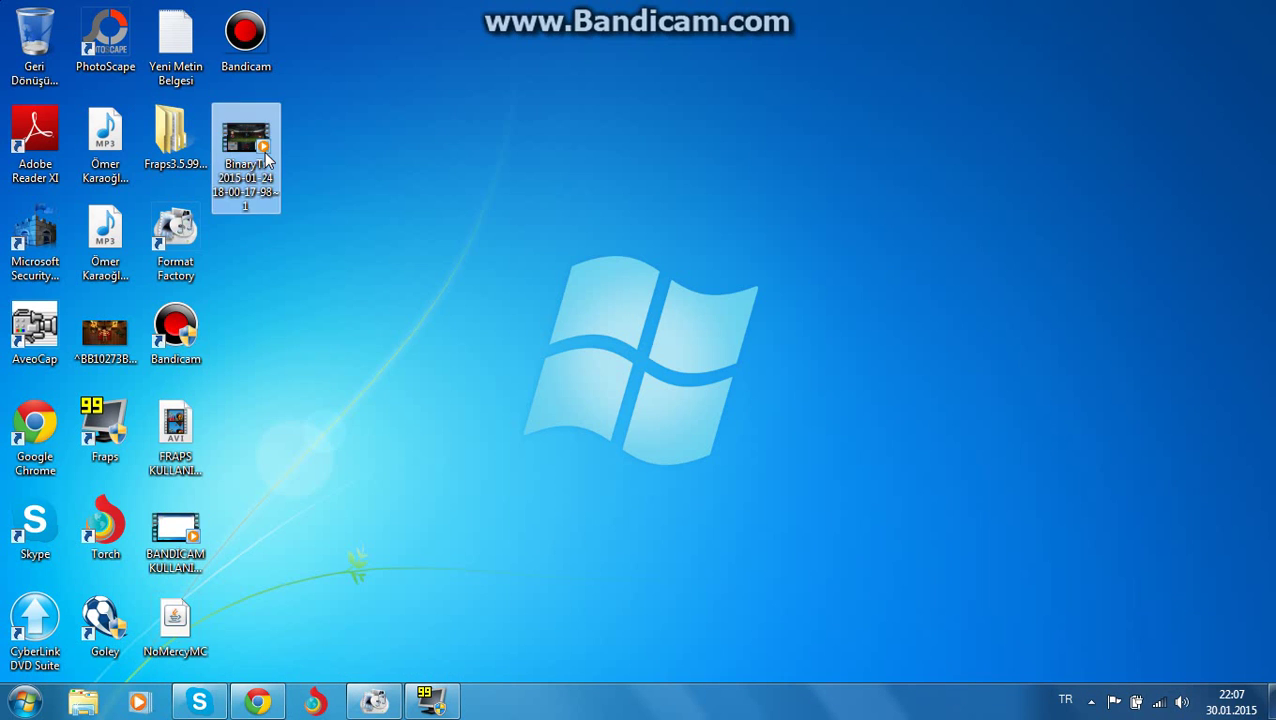
right_click(262, 152)
left_click(425, 531)
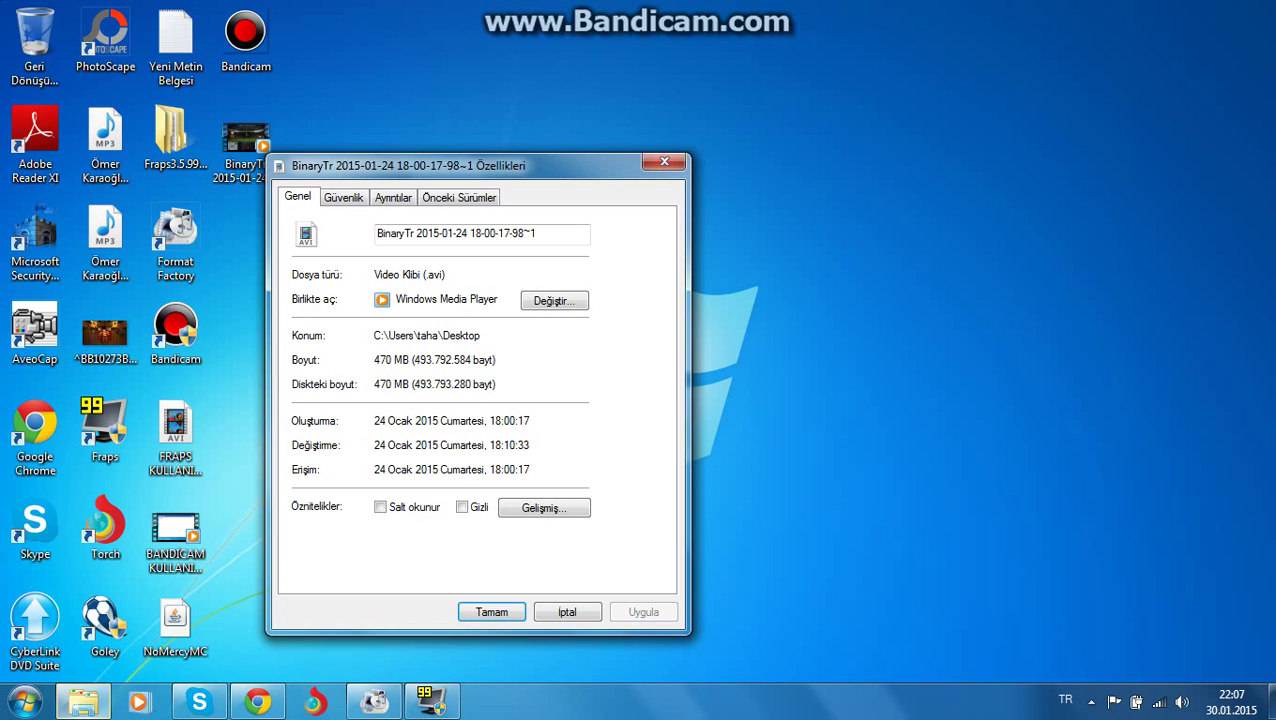
left_click(490, 614)
right_click(407, 280)
left_click(511, 337)
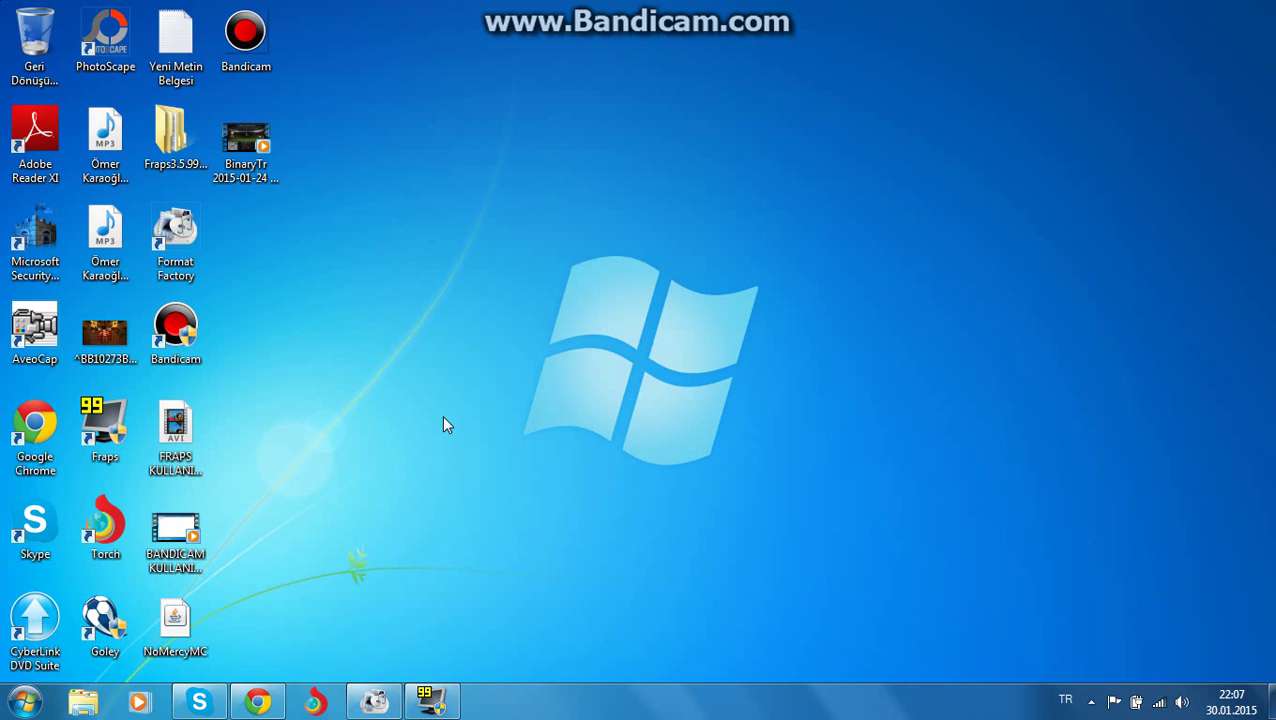
Toggle Fraps video capture and close the search window that opens alongside it.
key("F3")
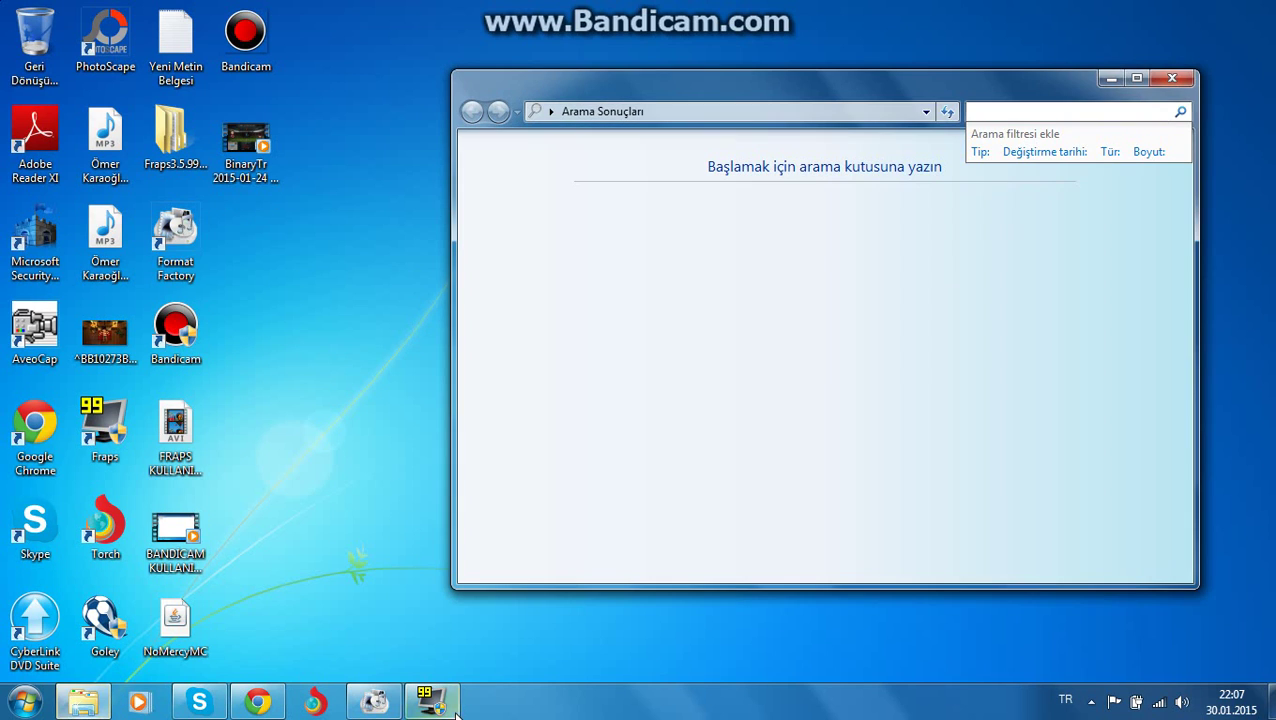
left_click(1162, 77)
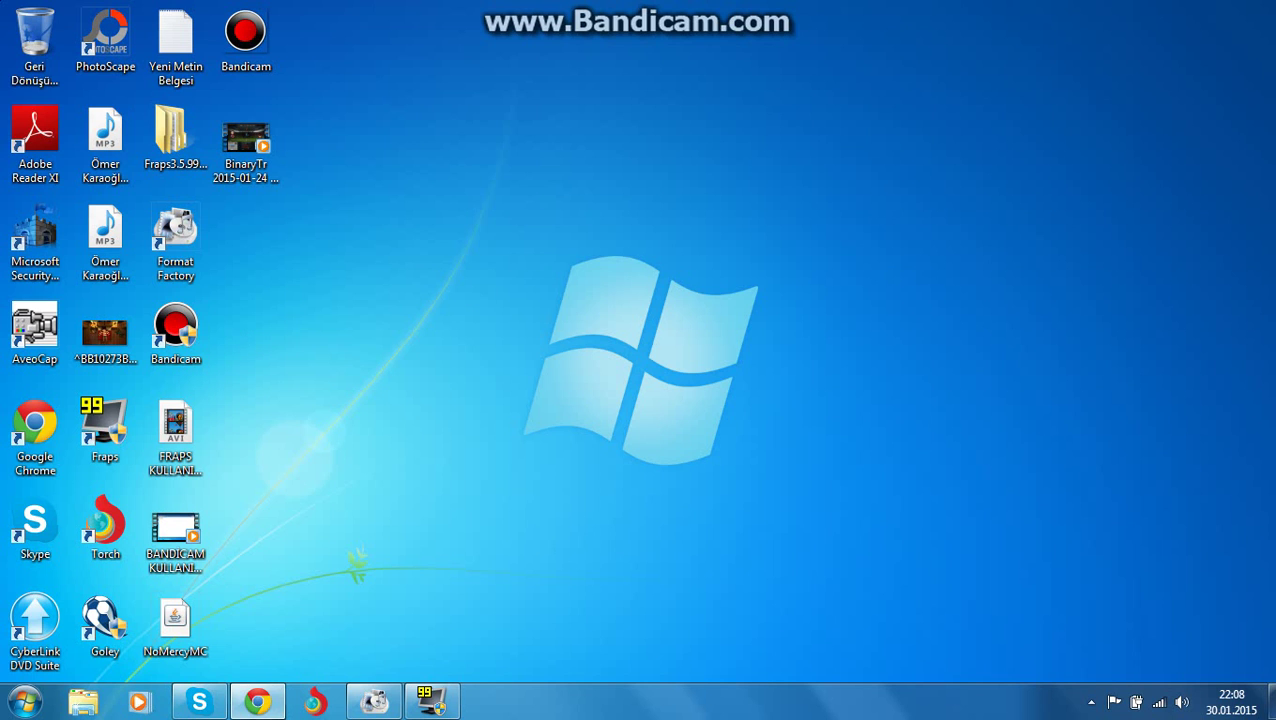
Open the Movies folder inside the Fraps folder on the local disk C:.
key("super")
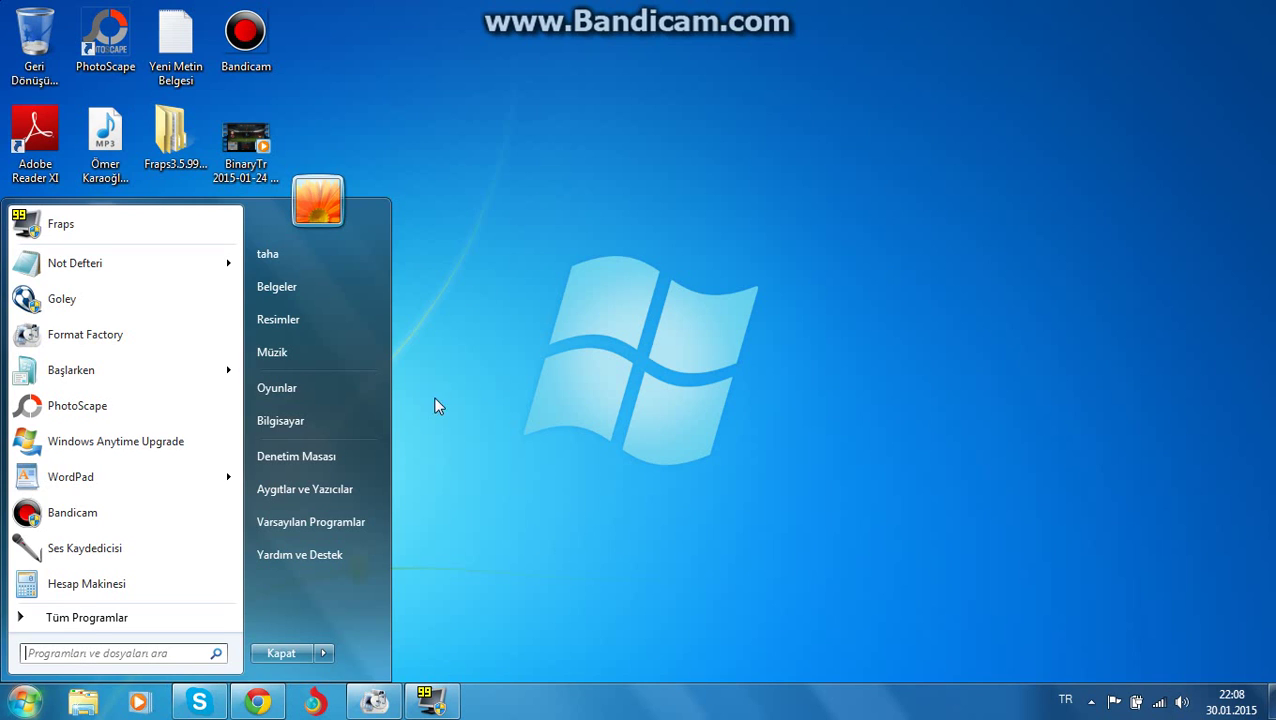
left_click(264, 426)
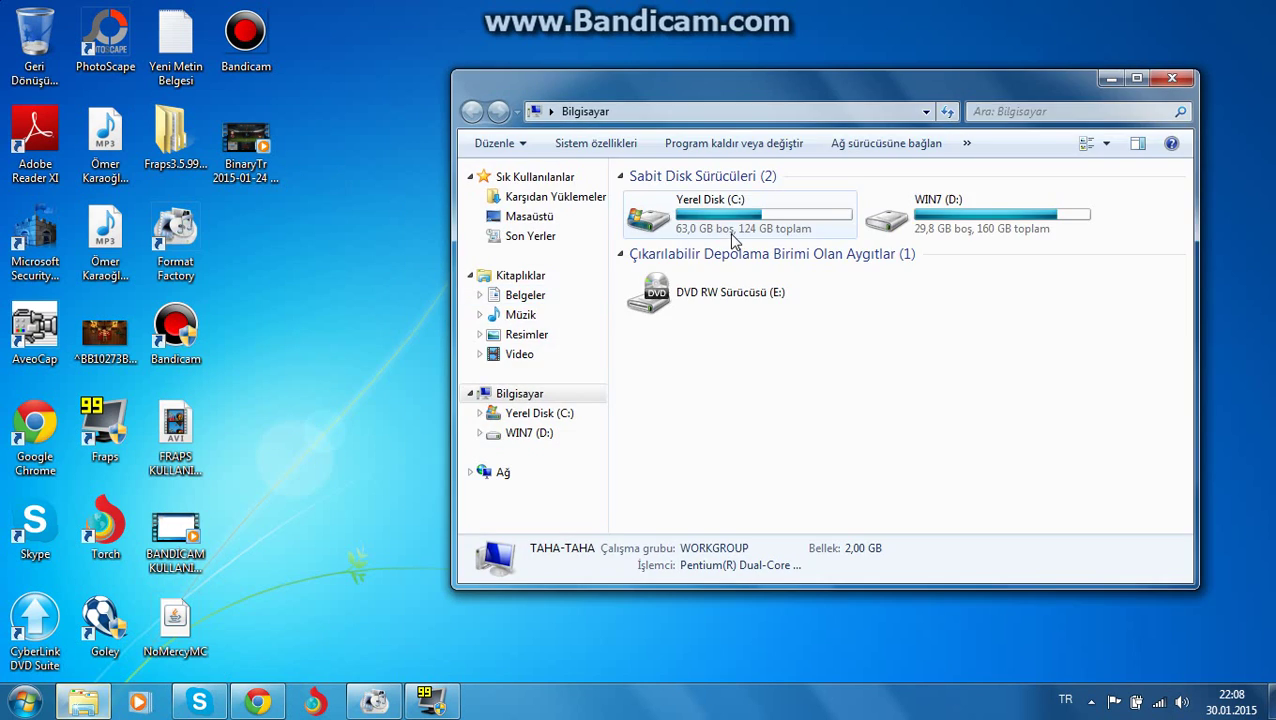
double_click(788, 215)
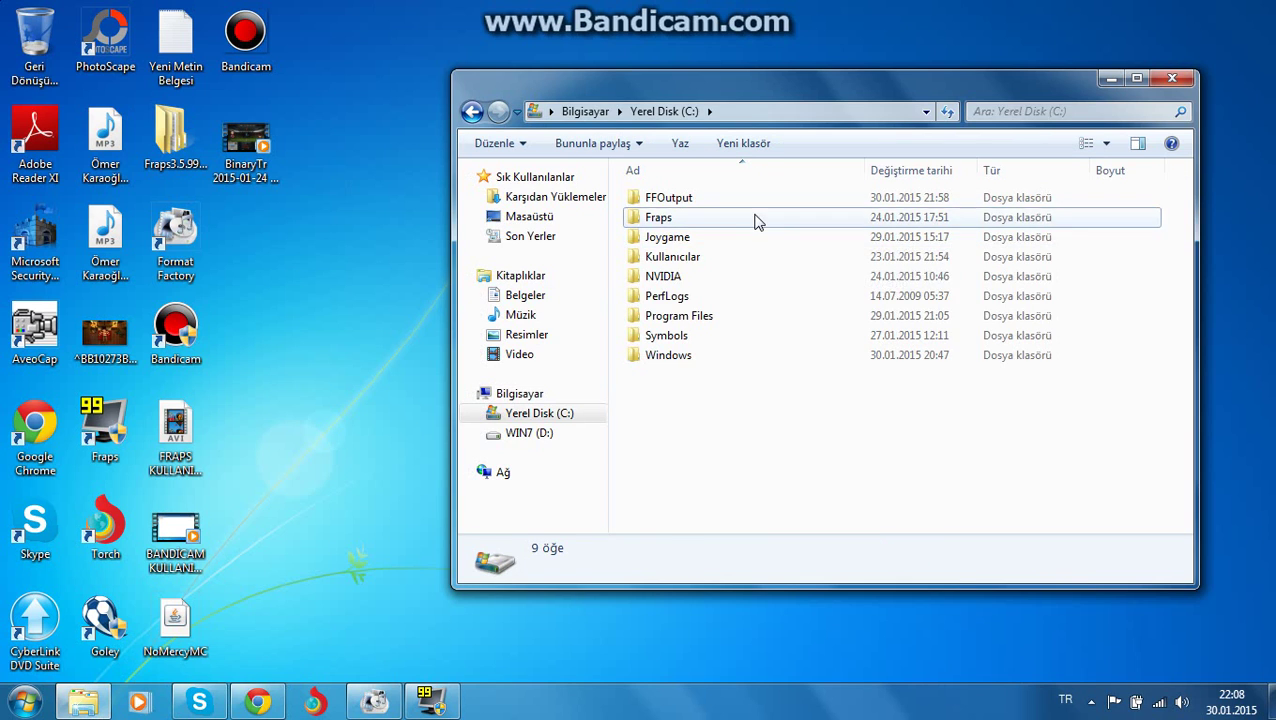
double_click(757, 218)
double_click(729, 242)
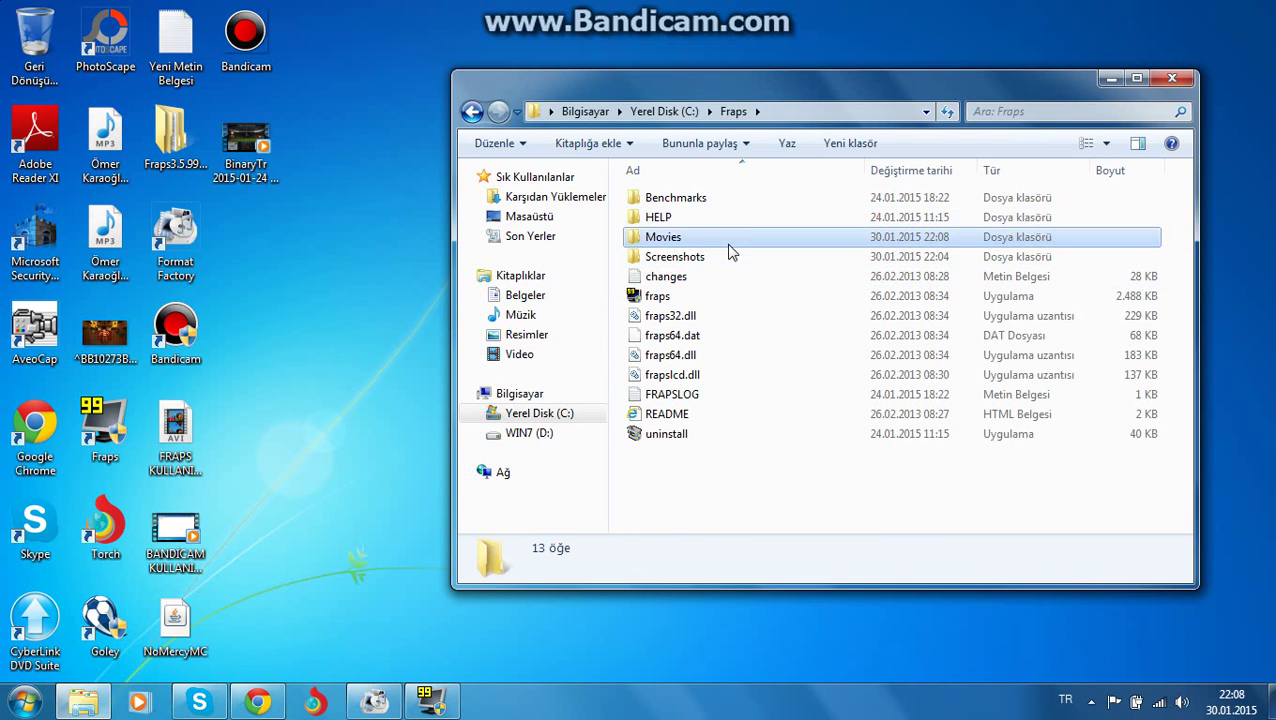
right_click(729, 243)
left_click(675, 398)
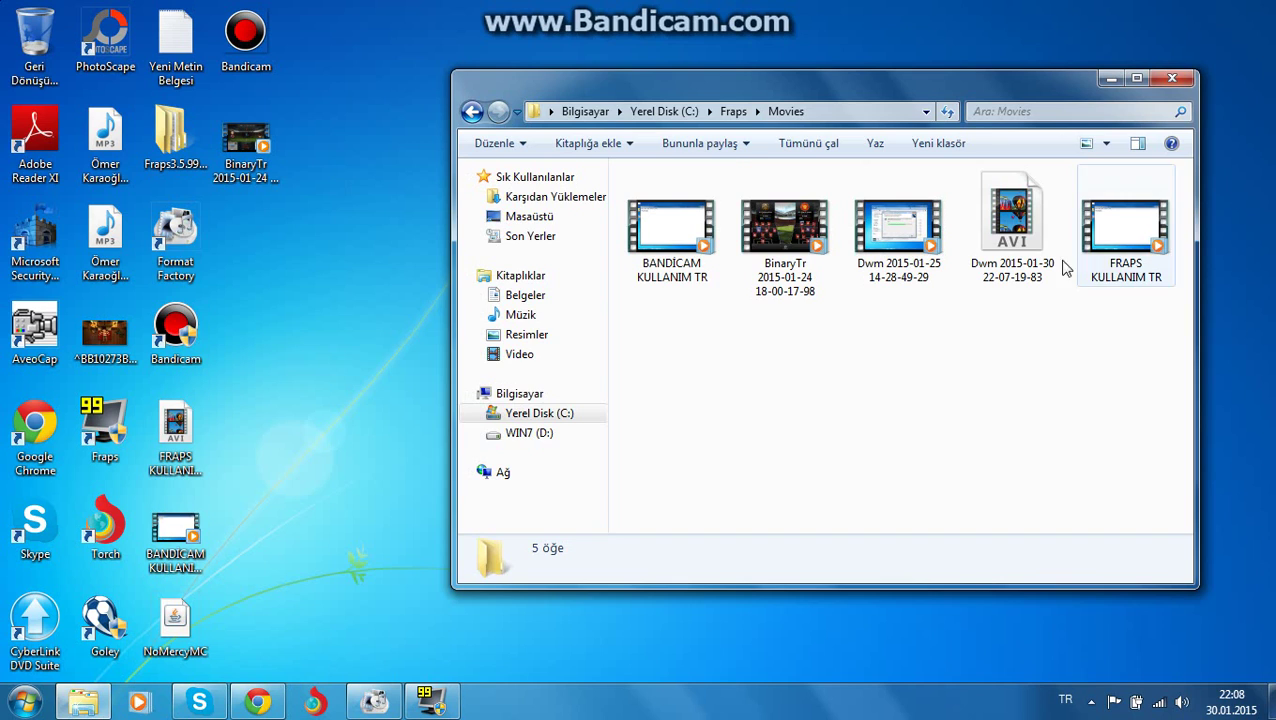
left_click(1005, 250)
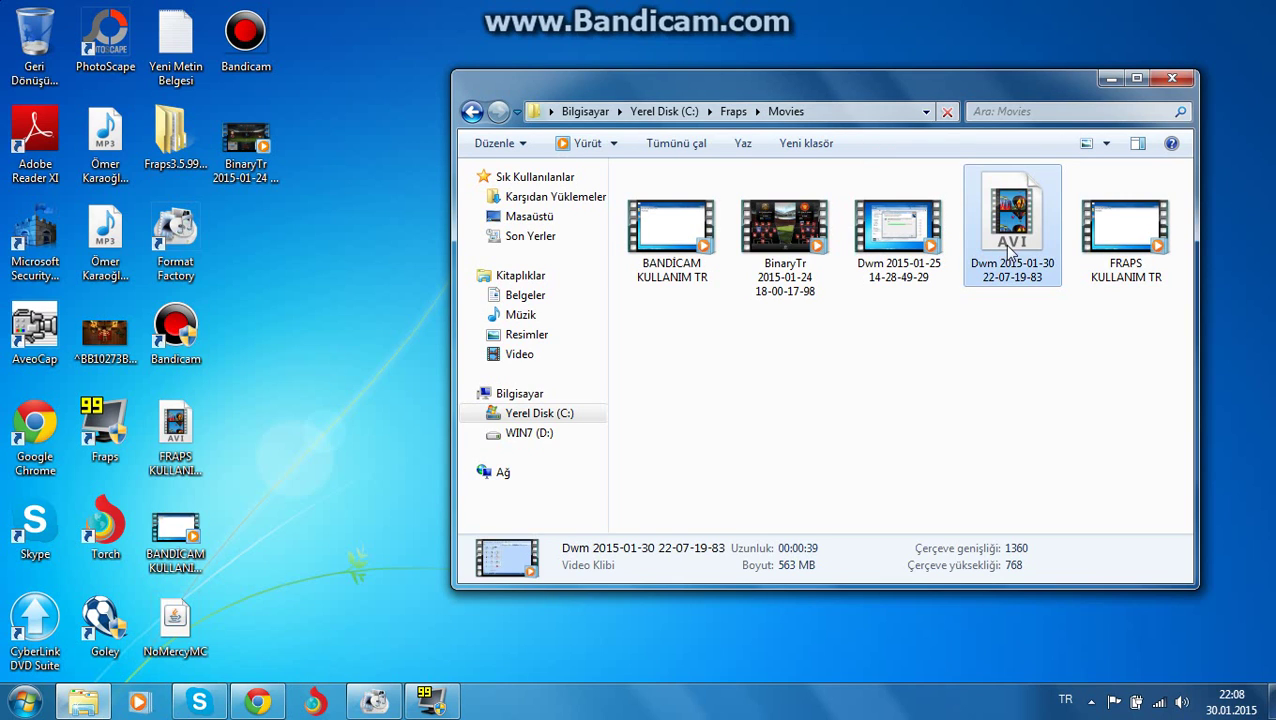
left_click(991, 370)
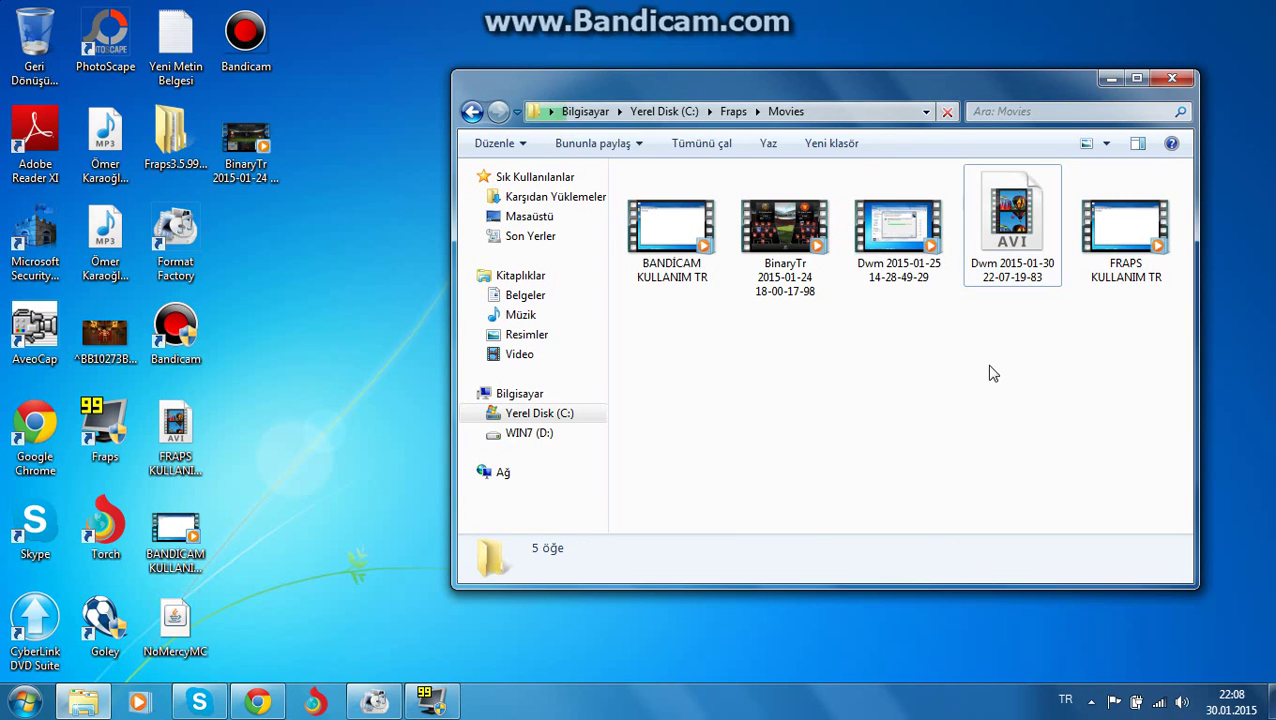
double_click(1008, 236)
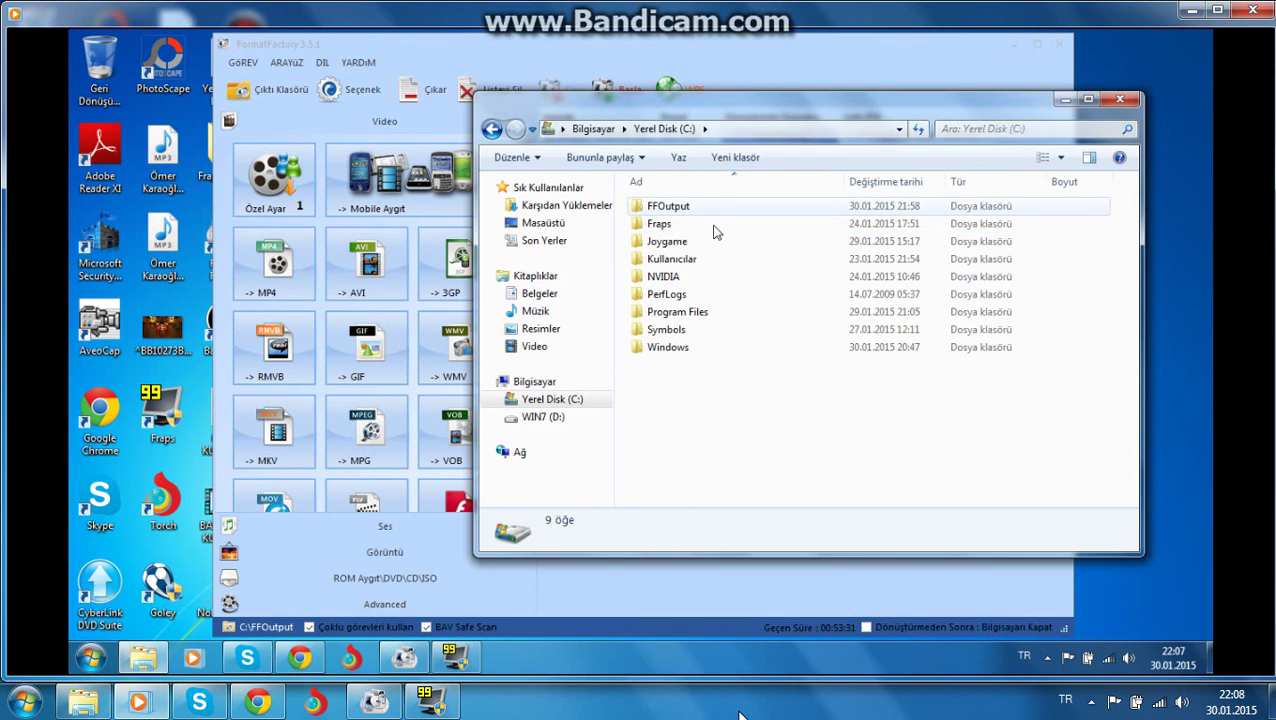
left_click(1249, 653)
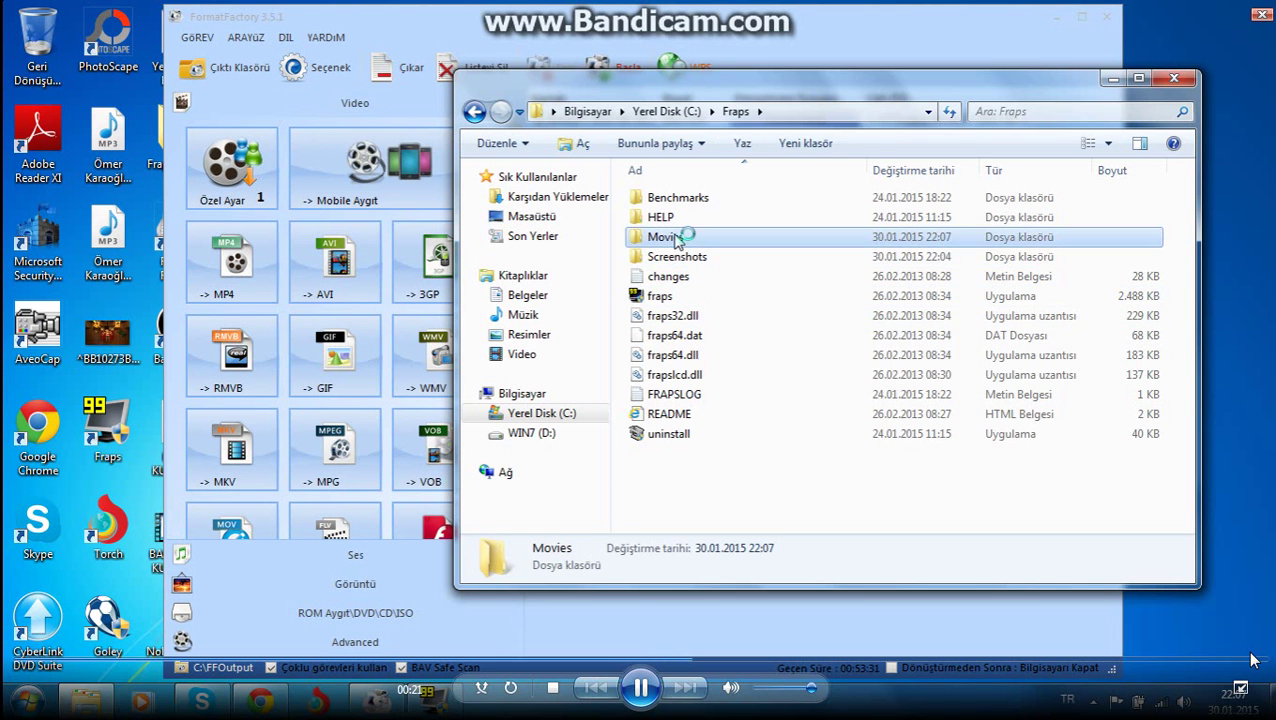
left_click(1241, 687)
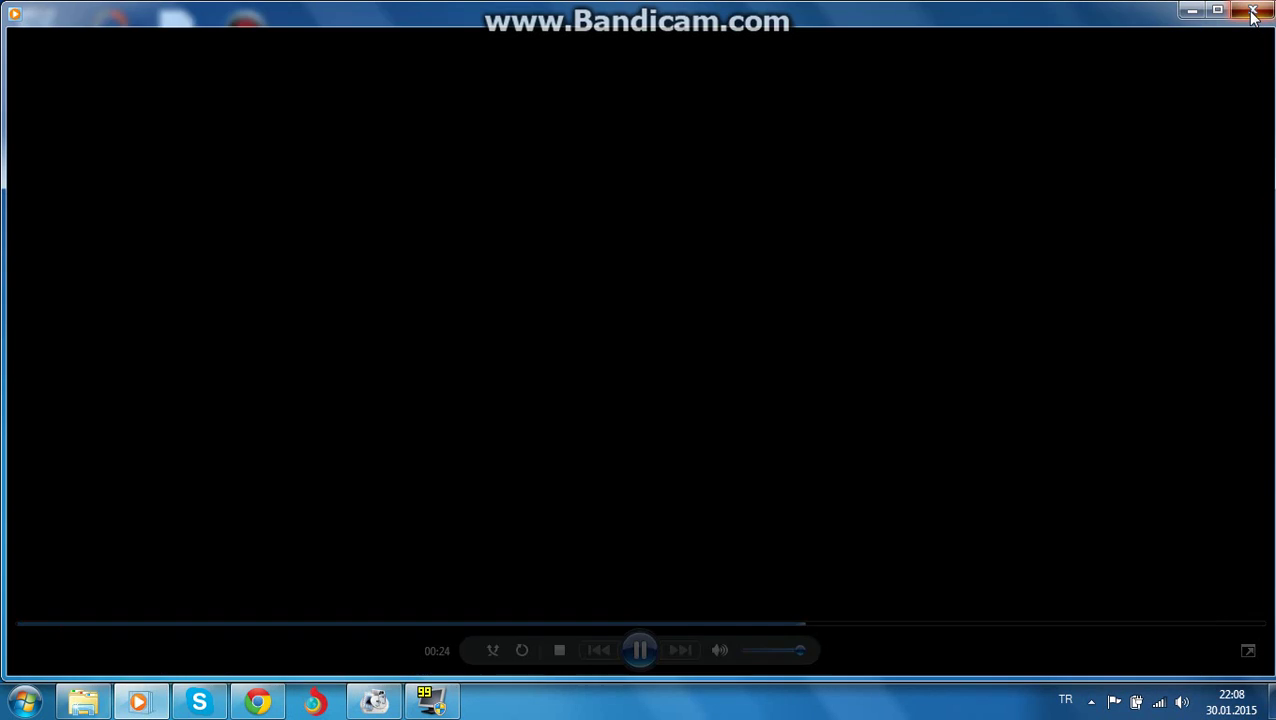
left_click(1252, 12)
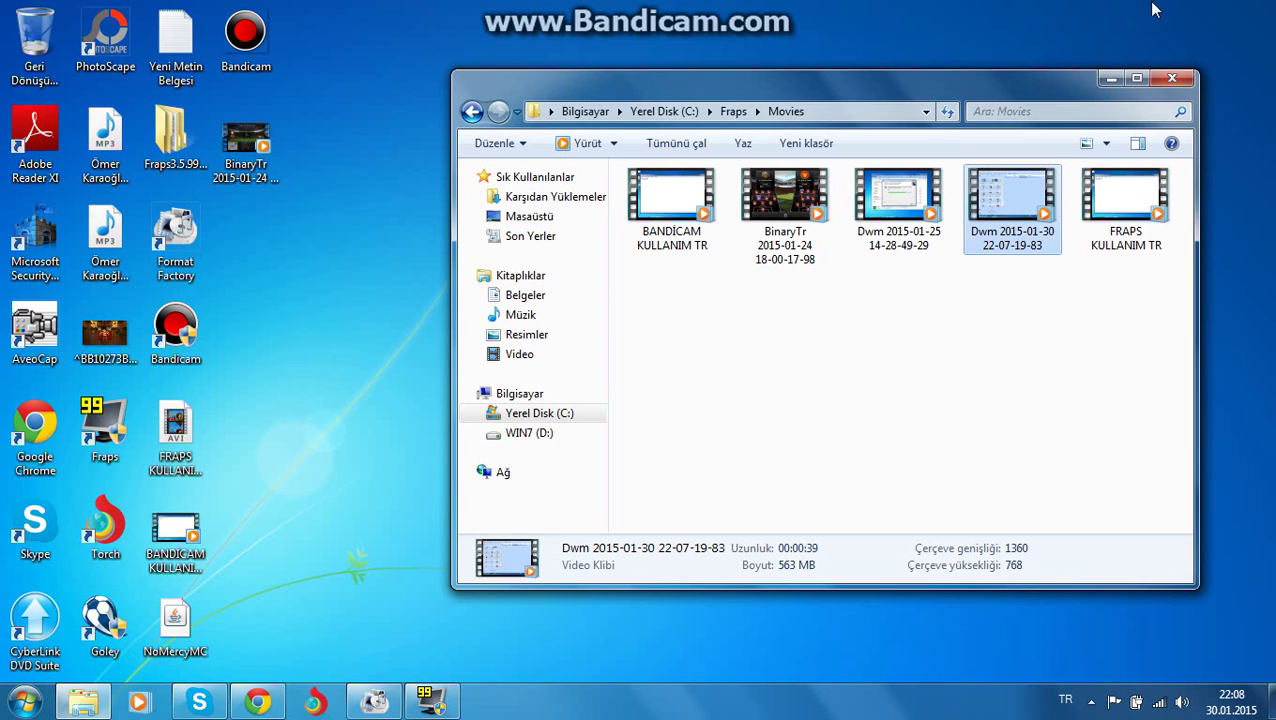
Refresh the desktop and minimize the Movies folder window.
right_click(585, 47)
left_click(645, 97)
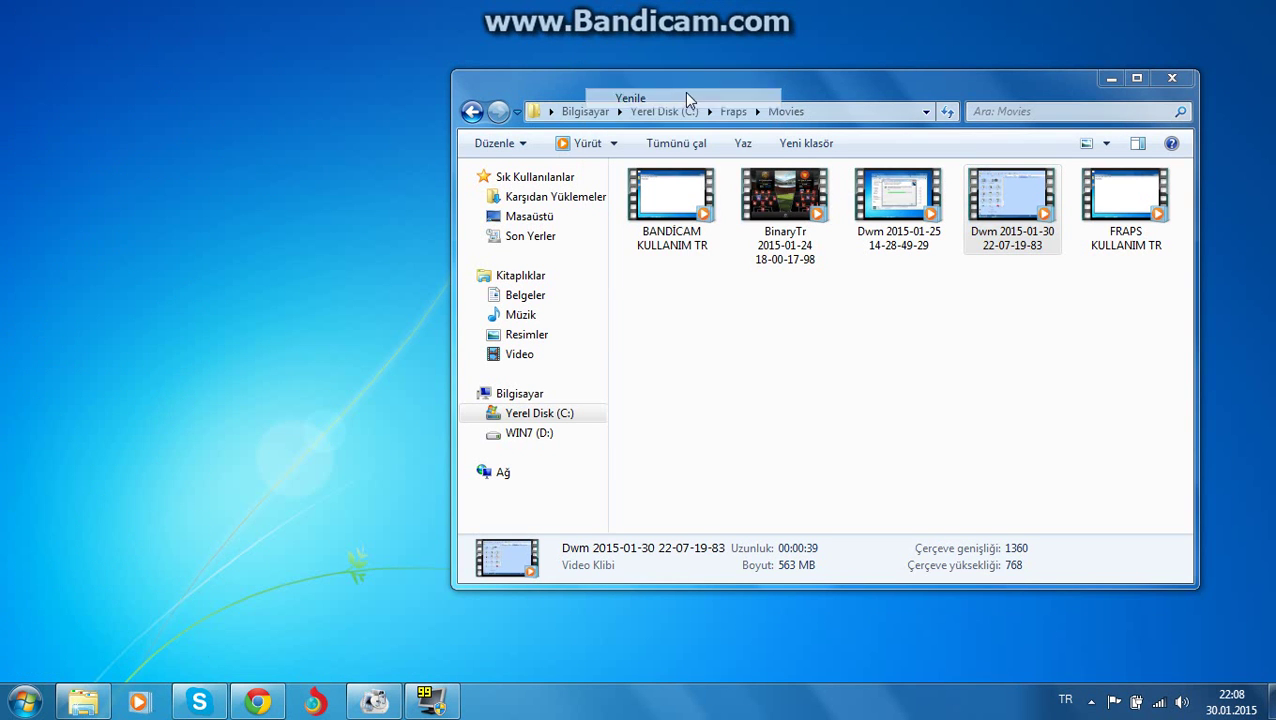
left_click_drag(1016, 91, 974, 87)
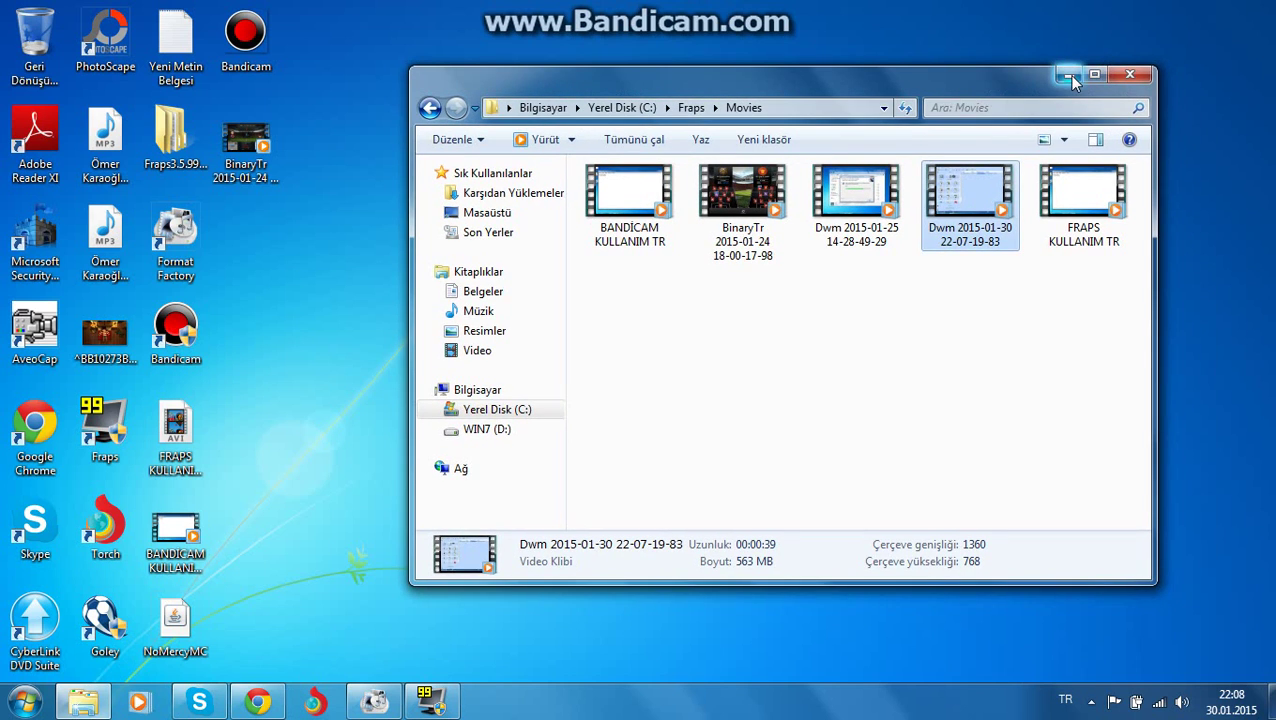
left_click(1068, 75)
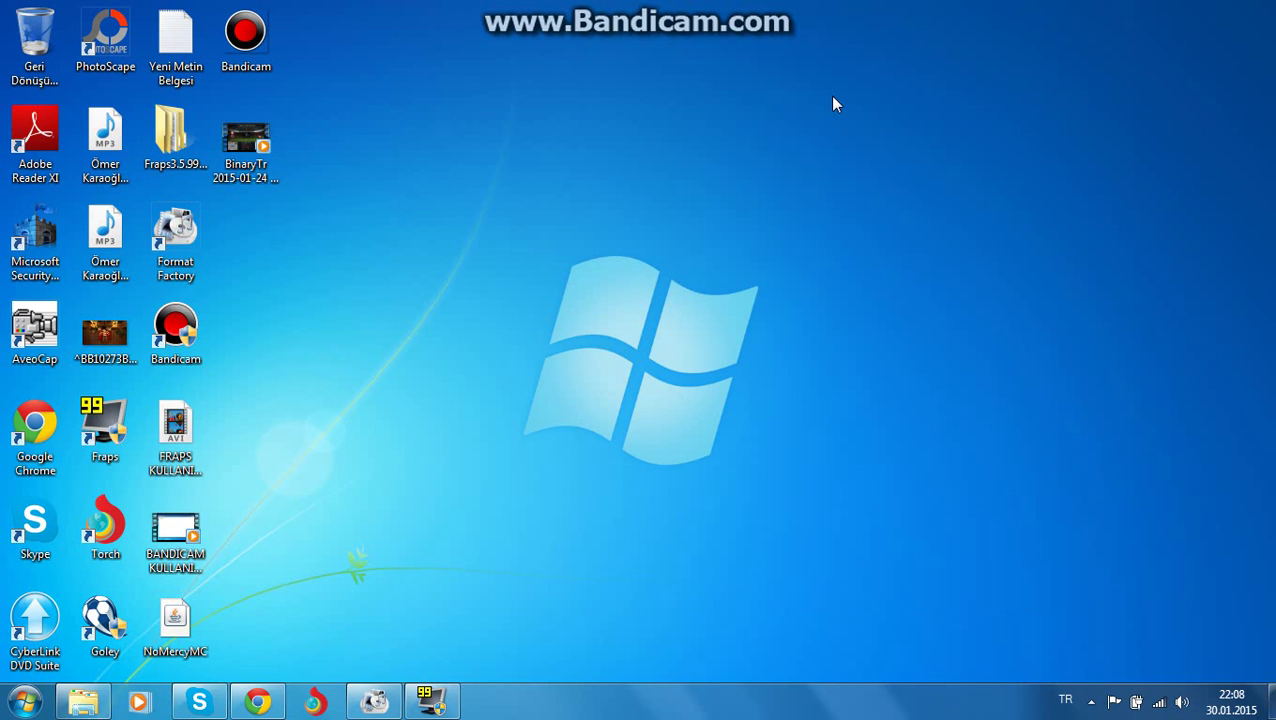